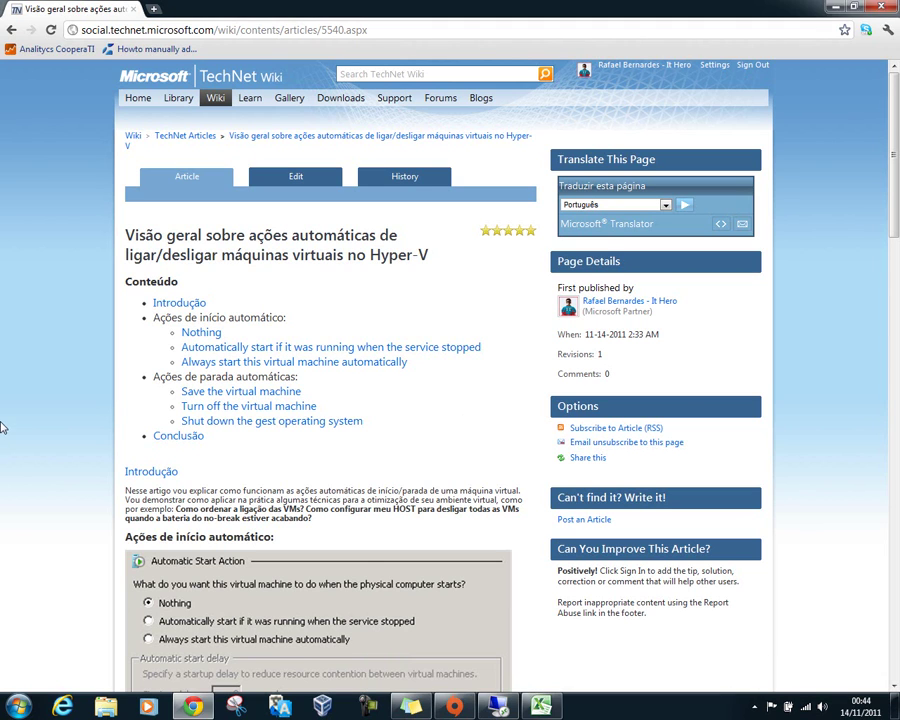
Step: Look through the TechNet Wiki article on automatic start and stop actions for Hyper-V virtual machines
scroll(20, 460, "down", 10)
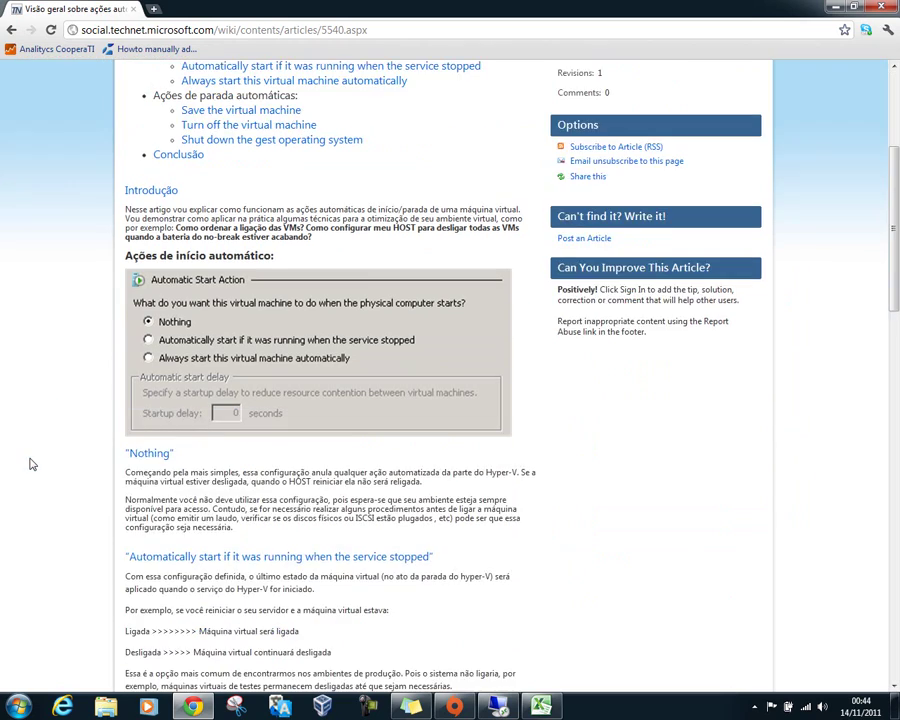
scroll(35, 466, "up", 1)
scroll(36, 467, "up", 10)
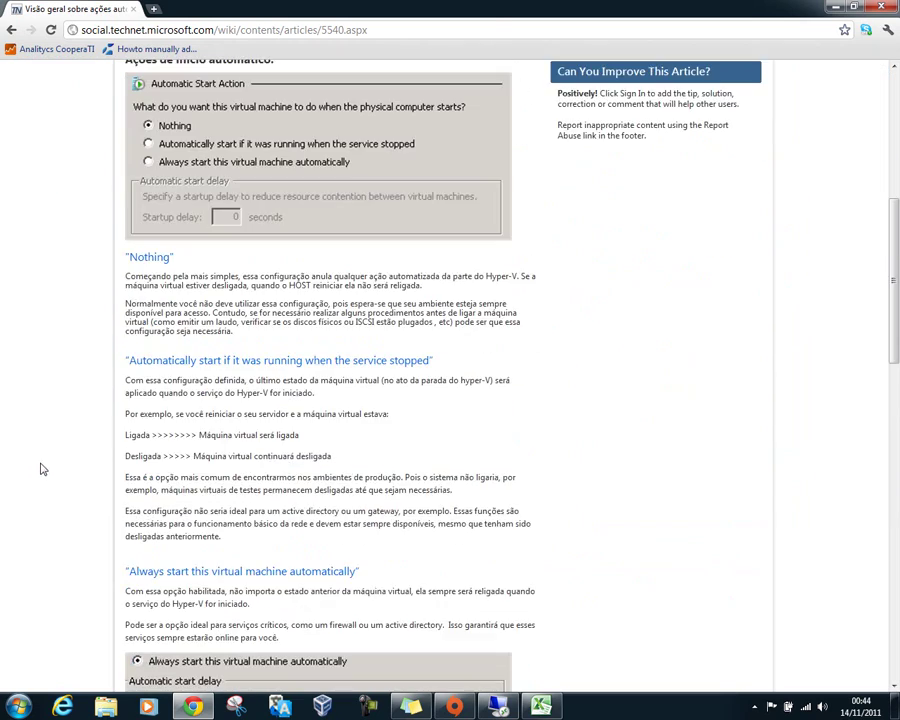
Step: Switch to the remote Hyper-V Manager session and open the Automatic Start Action settings of the first powered-off virtual machine
left_click(497, 708)
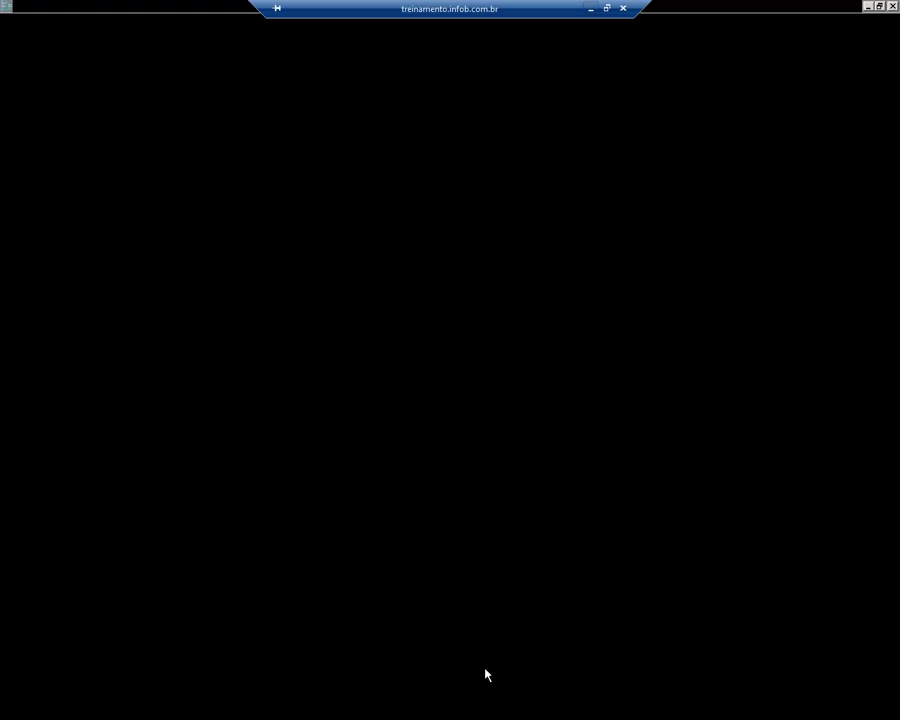
right_click(209, 108)
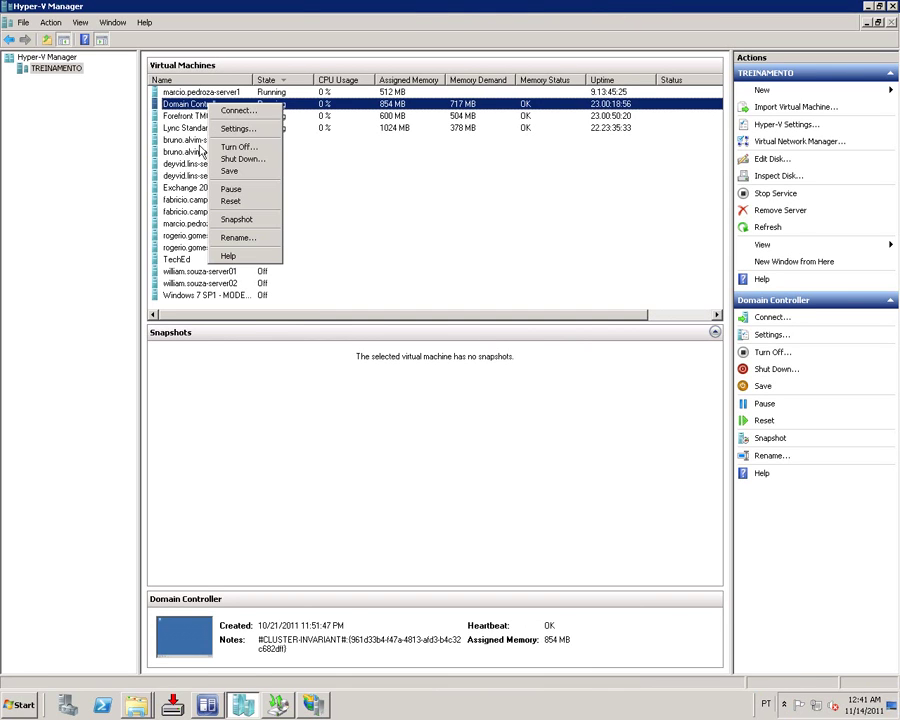
left_click(209, 151)
right_click(209, 142)
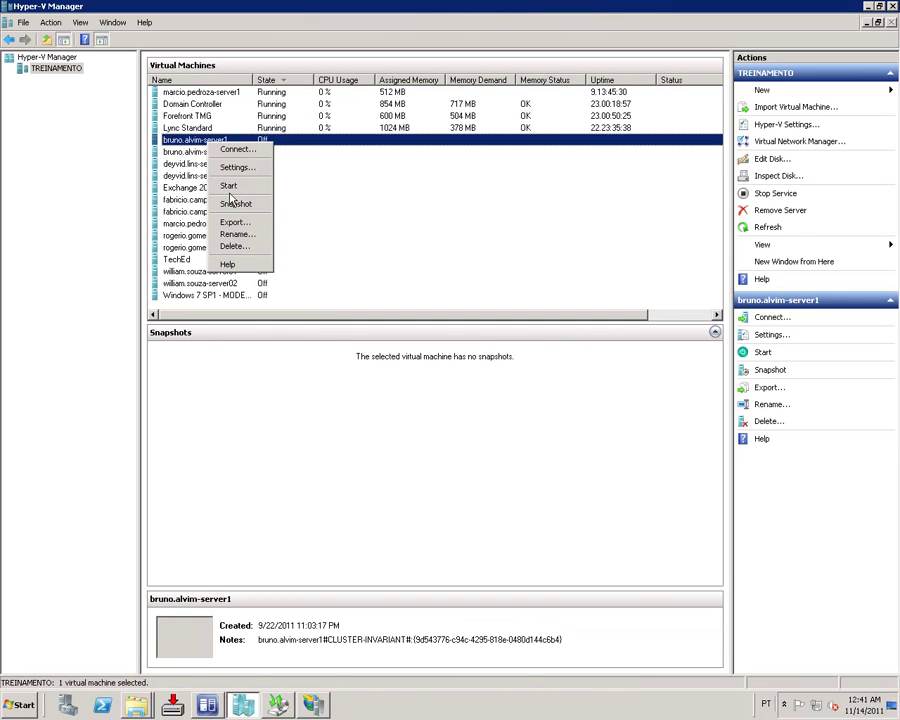
left_click(233, 168)
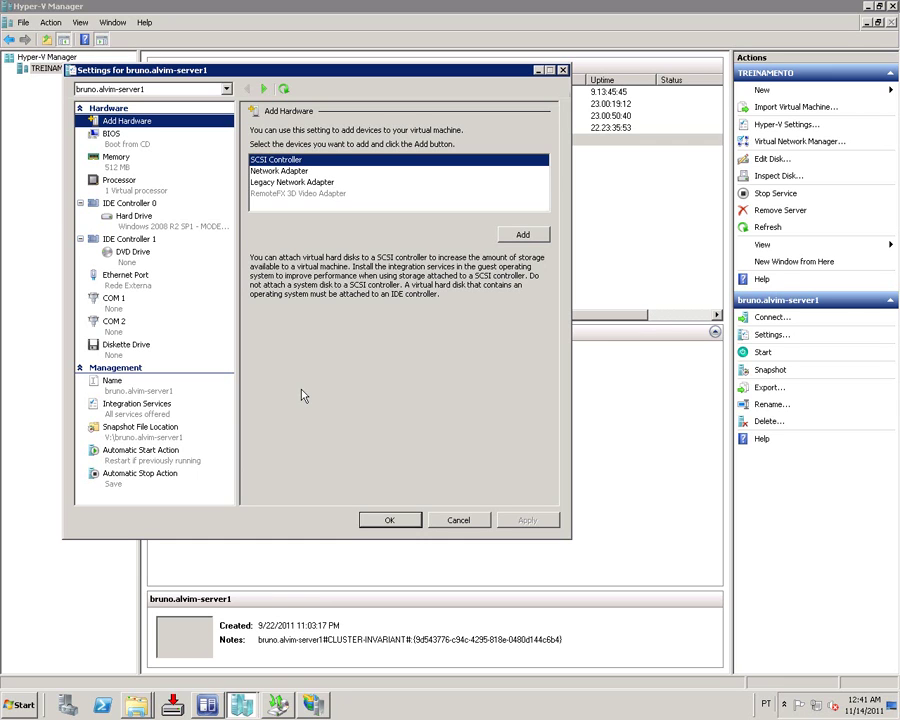
left_click(170, 462)
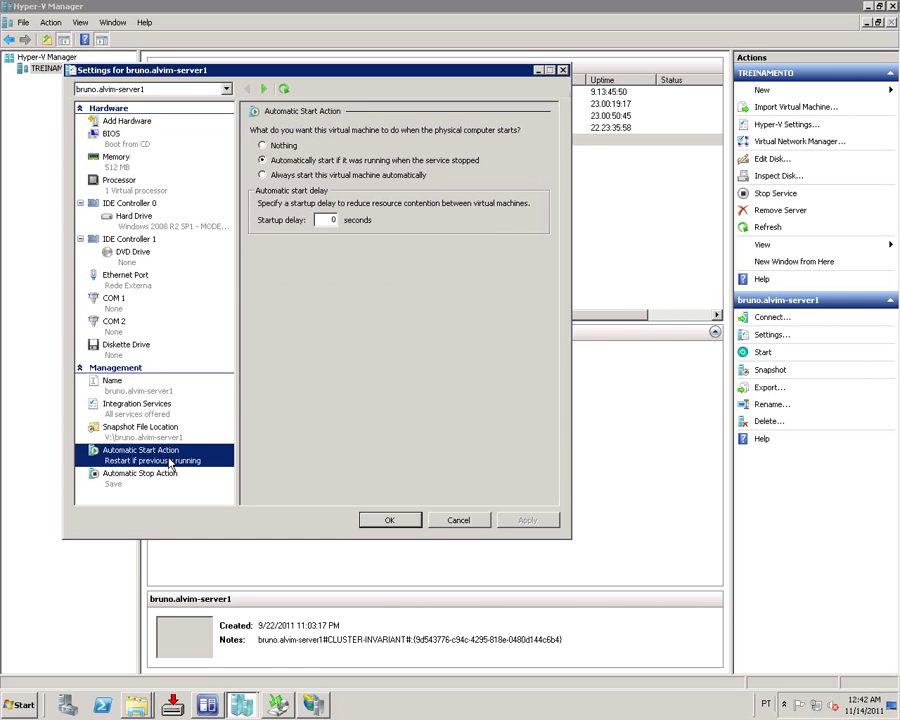
Step: Try the start actions Nothing, Always start, and Automatically start if it was running when the service stopped, leaving the last one selected
left_click(285, 146)
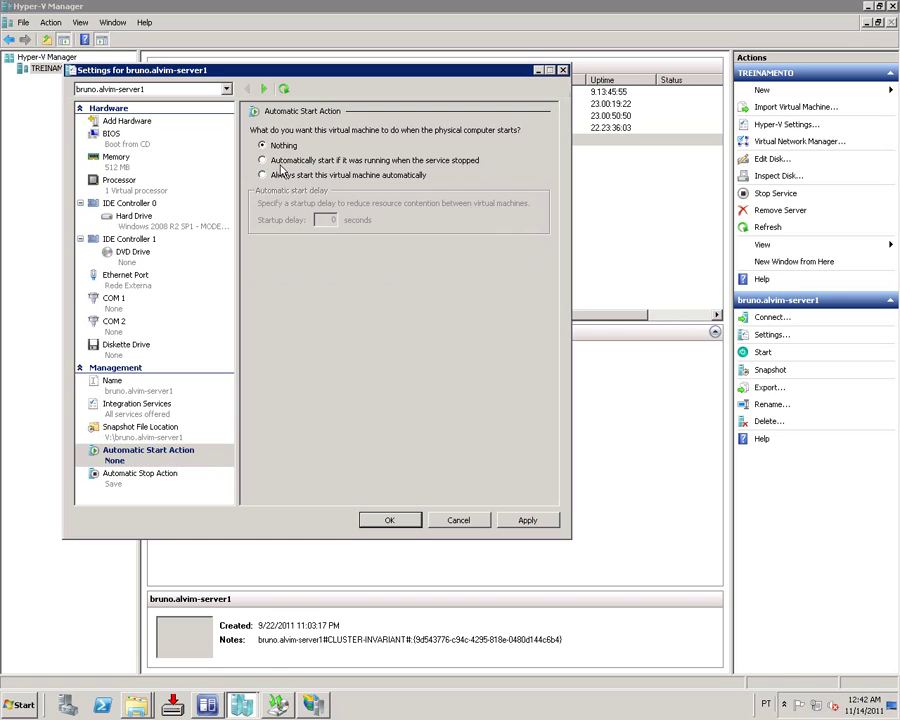
left_click(286, 161)
left_click(285, 147)
left_click(320, 161)
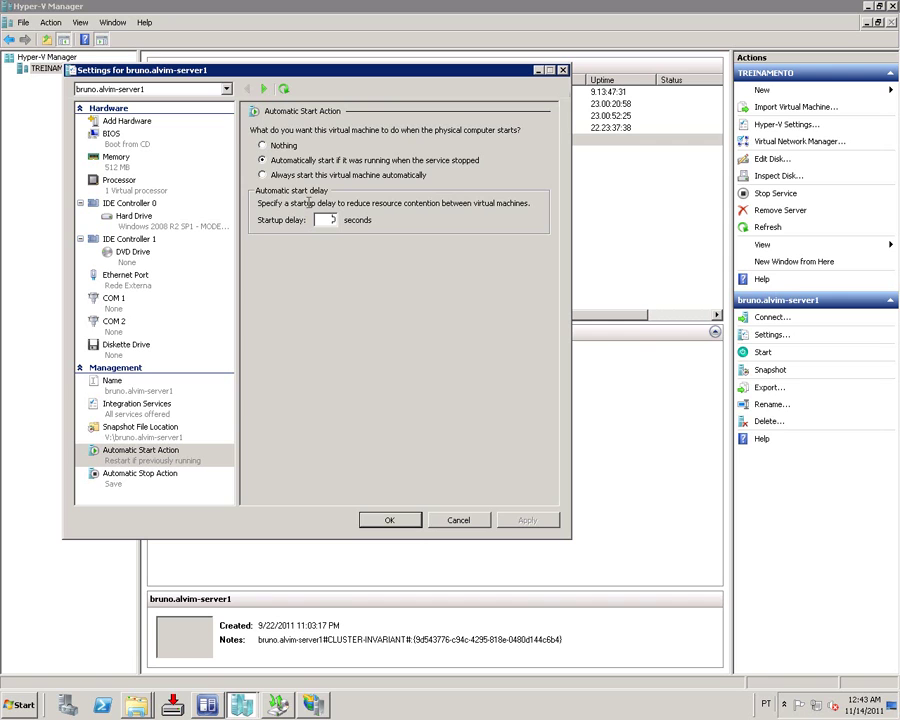
left_click(297, 175)
left_click(298, 163)
left_click(297, 177)
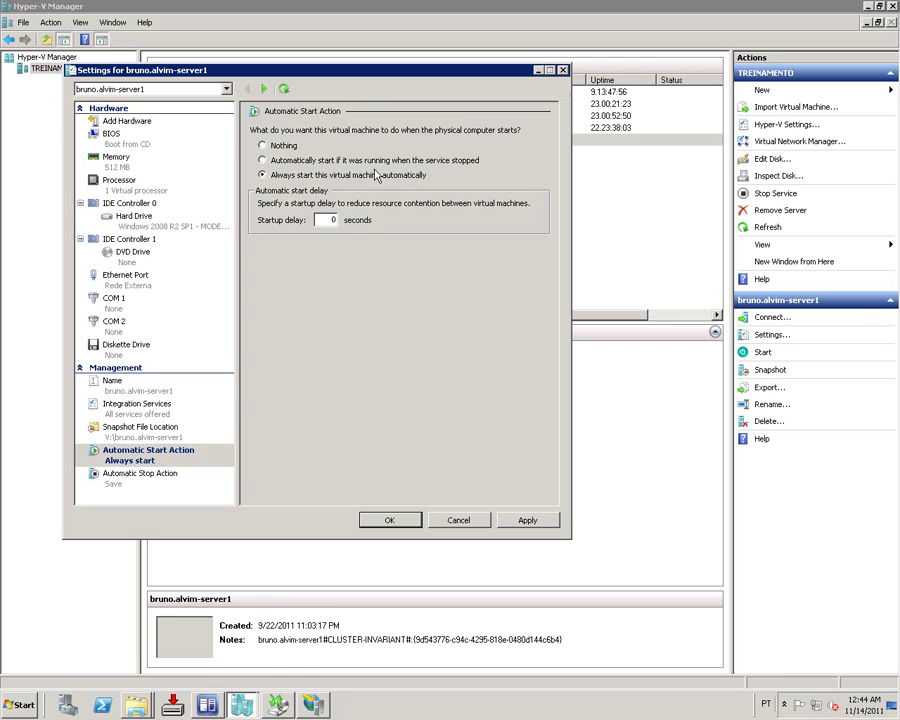
left_click(440, 160)
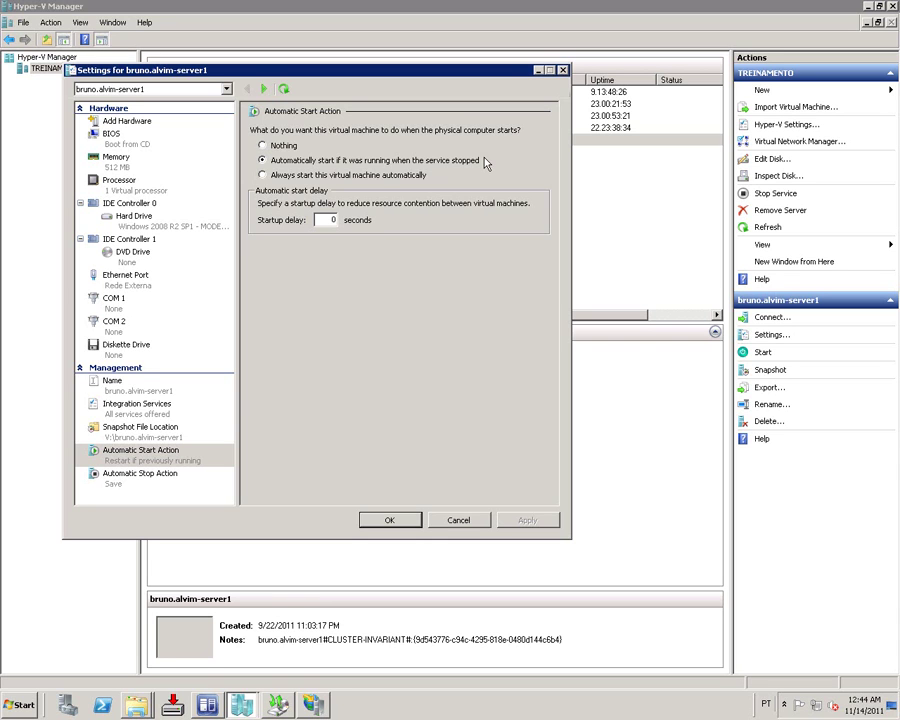
Step: Choose to always start the virtual machine automatically, try a startup delay of 32 seconds, and clear the delay value
left_click(376, 180)
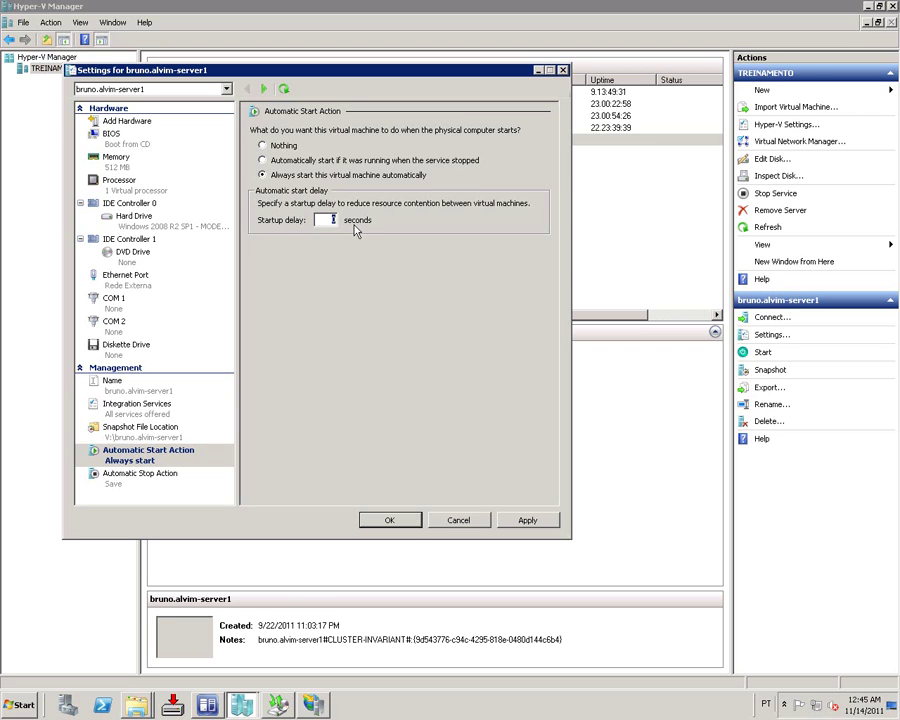
type("32")
key("BackSpace")
key("BackSpace")
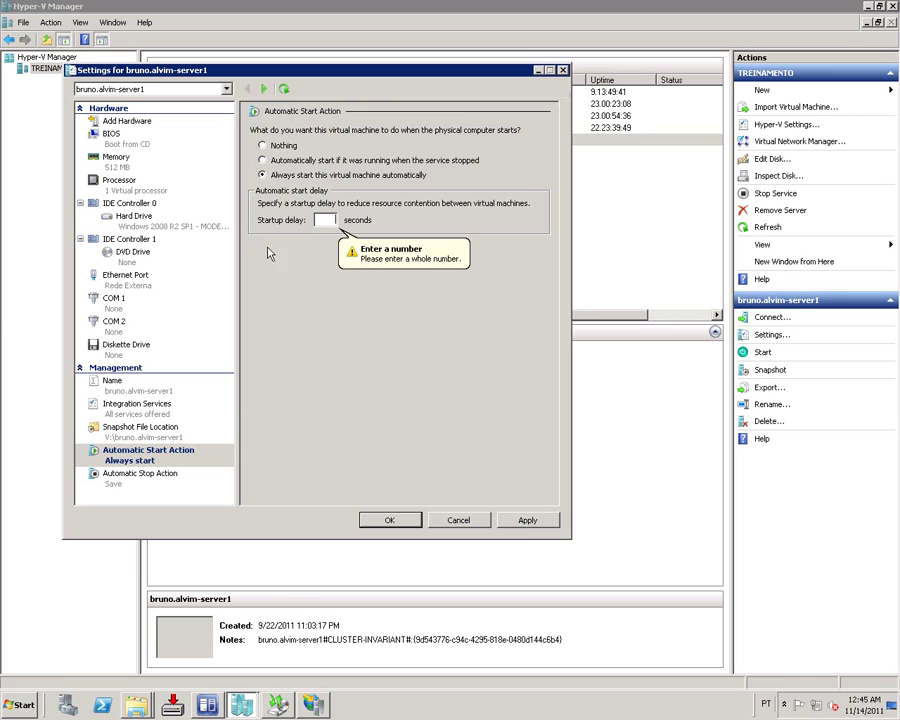
Step: Try the automatic stop actions for saving, turning off and shutting down the guest, and close the virtual machine's settings without applying them
left_click(177, 476)
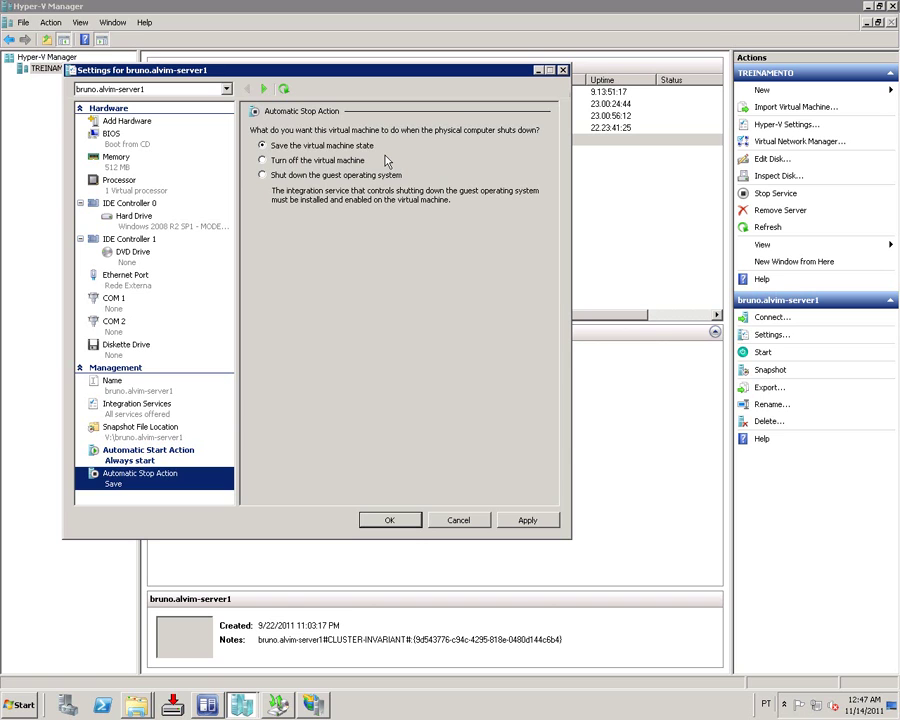
left_click_drag(398, 80, 491, 90)
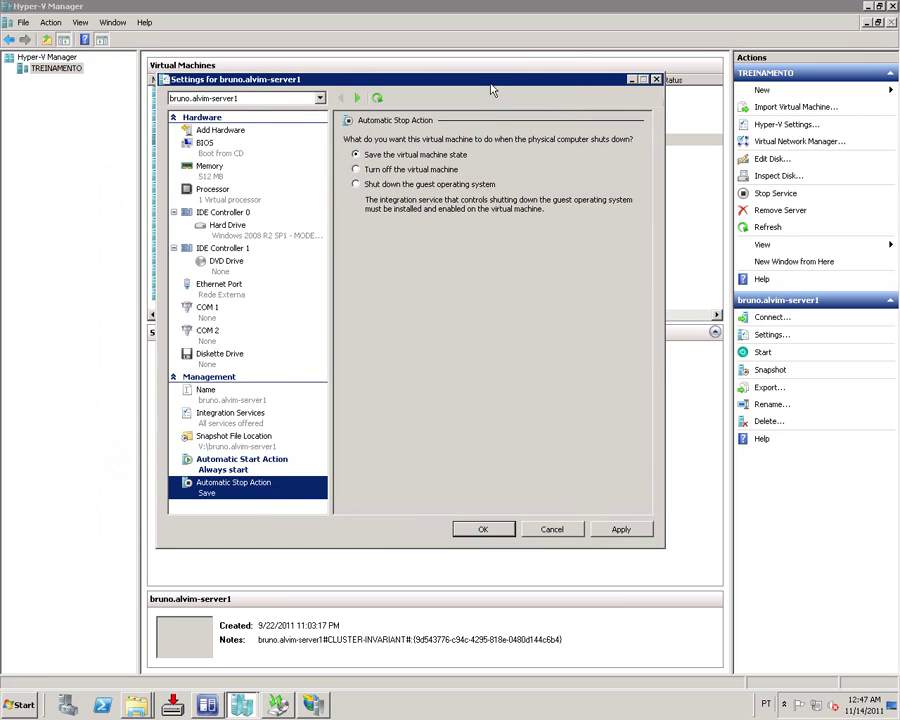
left_click(410, 155)
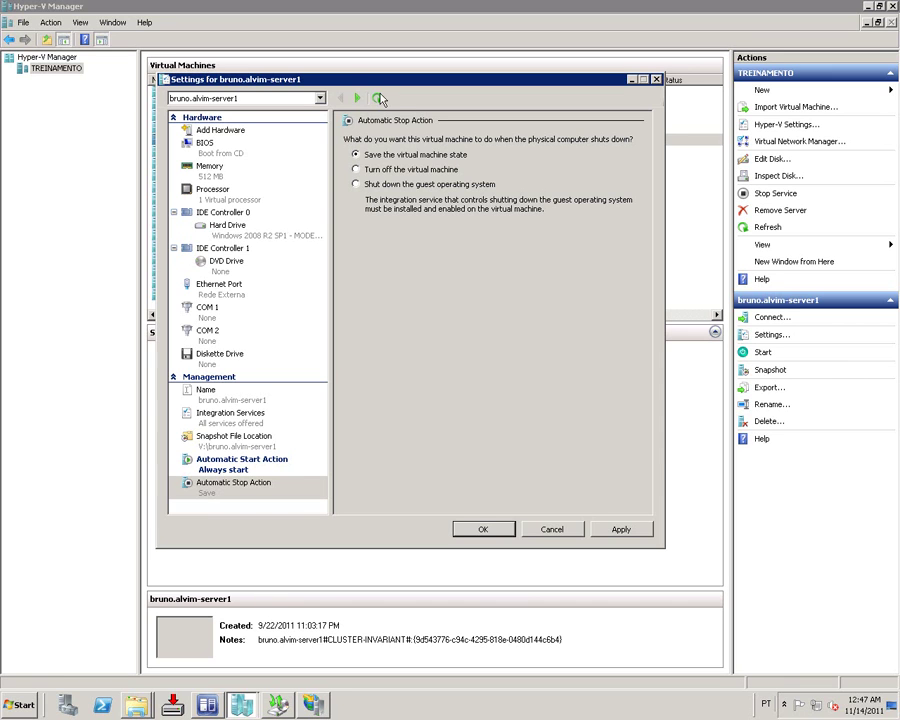
left_click(399, 171)
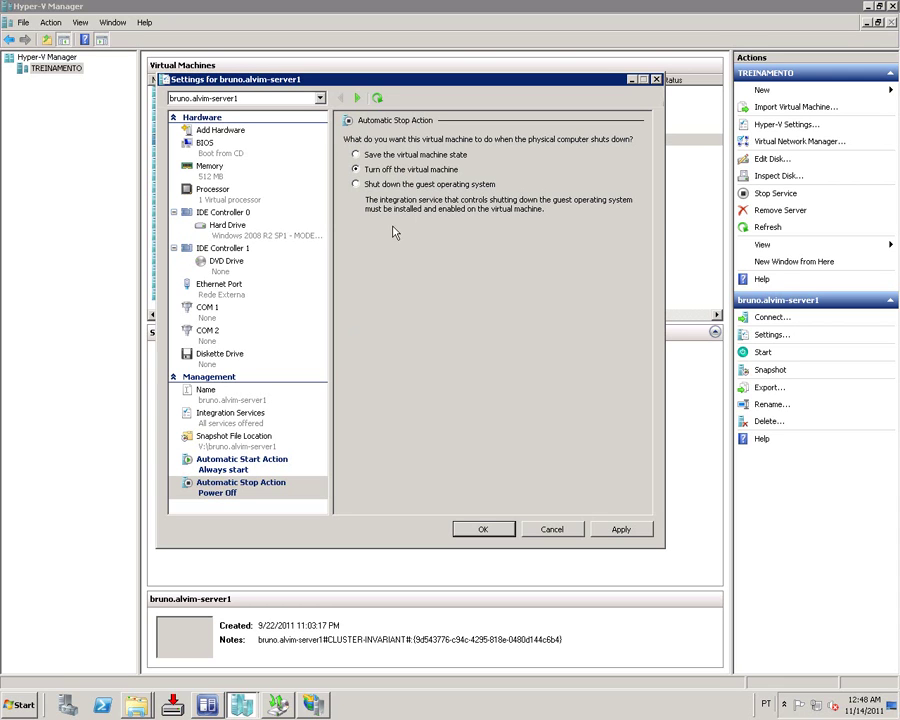
left_click(394, 185)
left_click(655, 80)
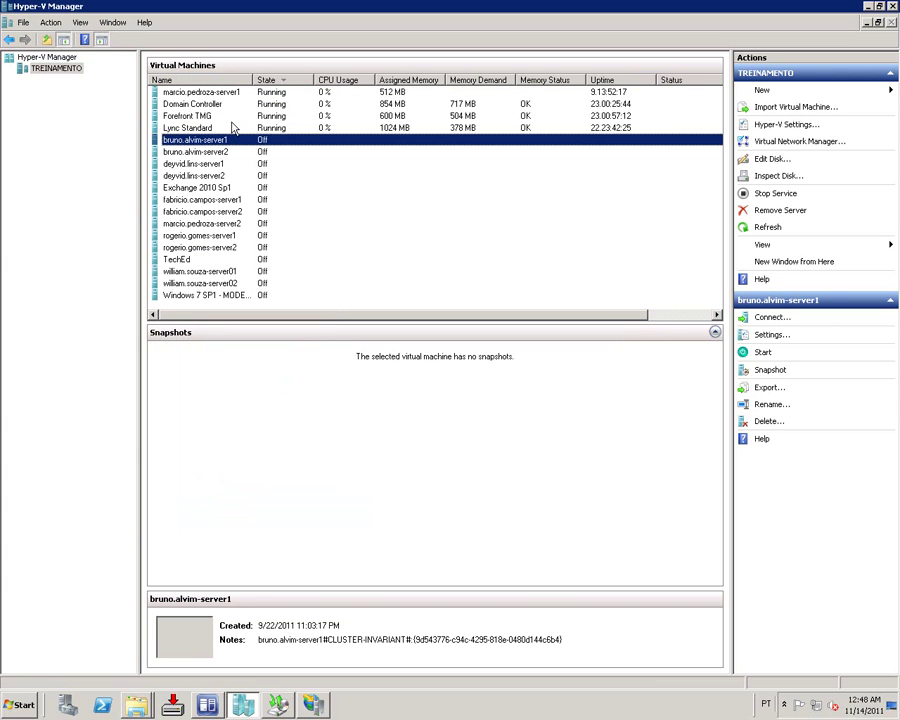
Step: Connect to the Forefront TMG virtual machine, locate the Insert Integration Services Setup Disk command, and close the connection
double_click(208, 116)
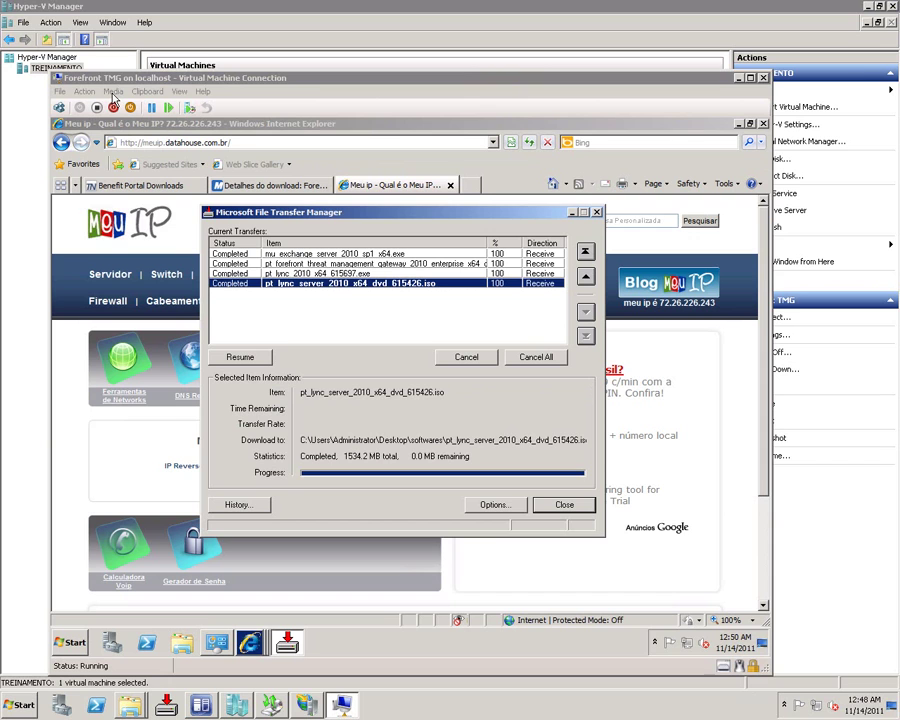
left_click(113, 91)
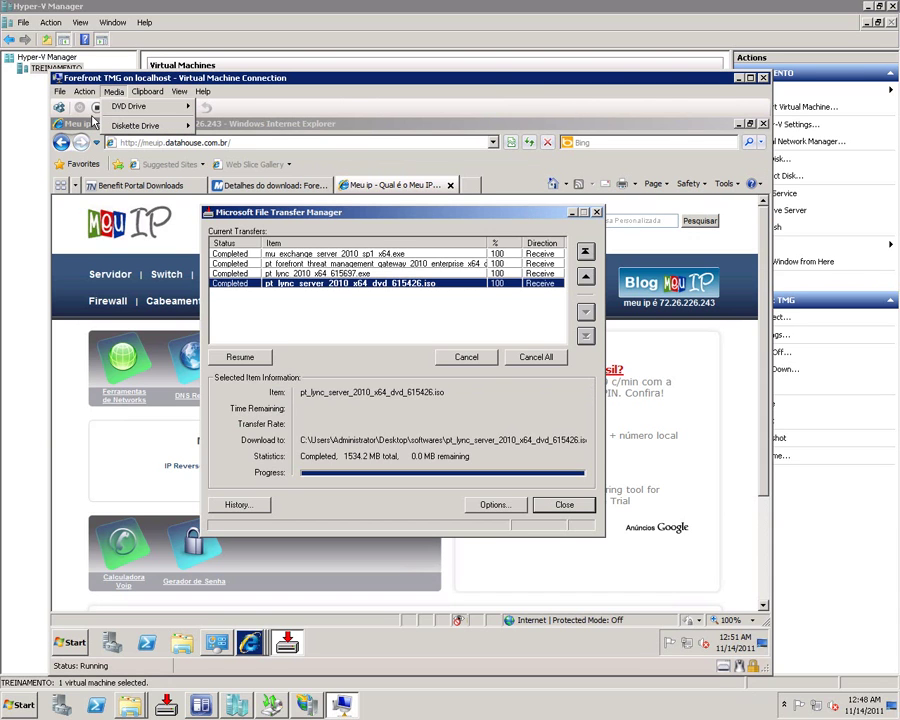
mouse_move(139, 110)
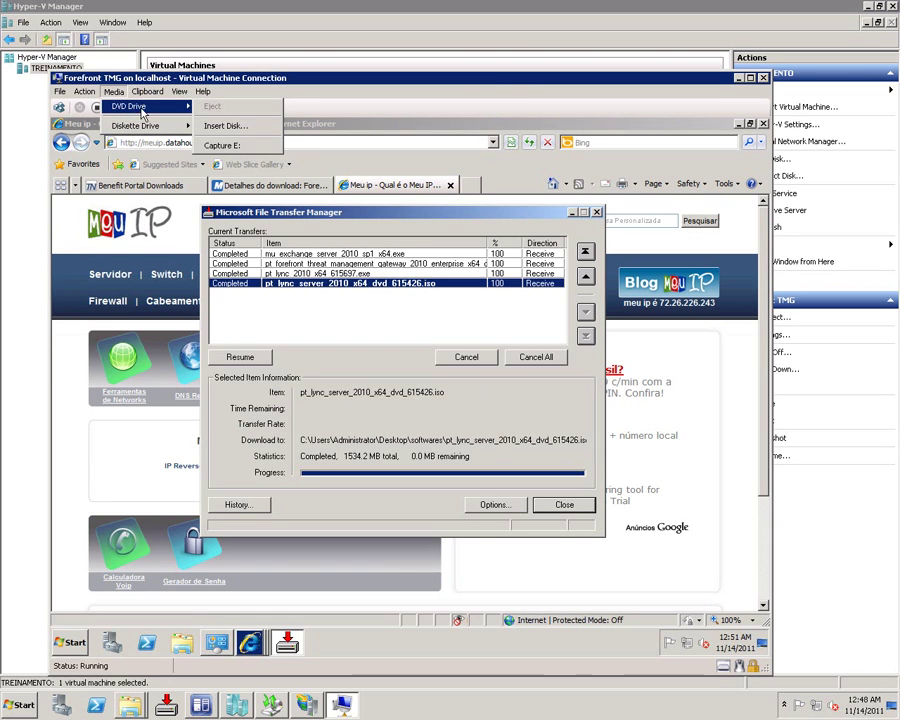
left_click(85, 91)
left_click(85, 91)
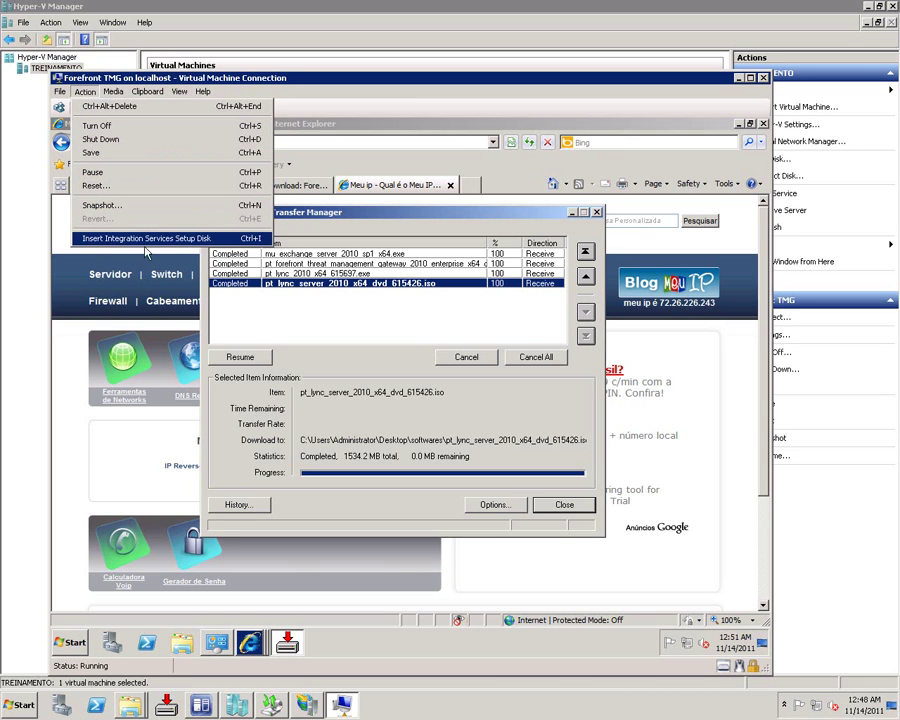
left_click(763, 77)
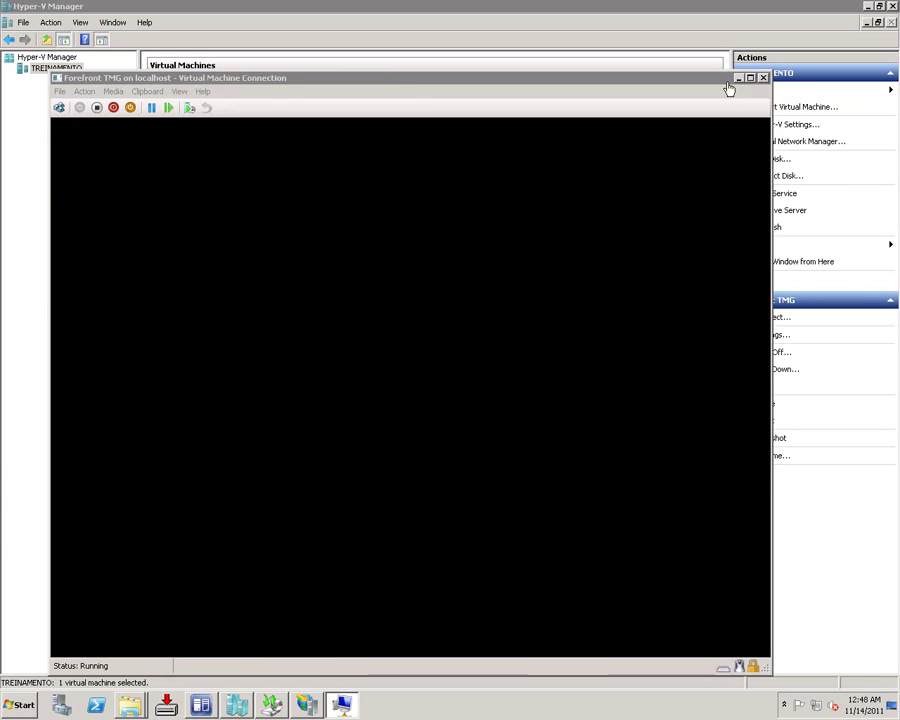
Step: Reopen the first powered-off virtual machine's settings, try the stop action Shut down the guest operating system, and cancel
right_click(280, 118)
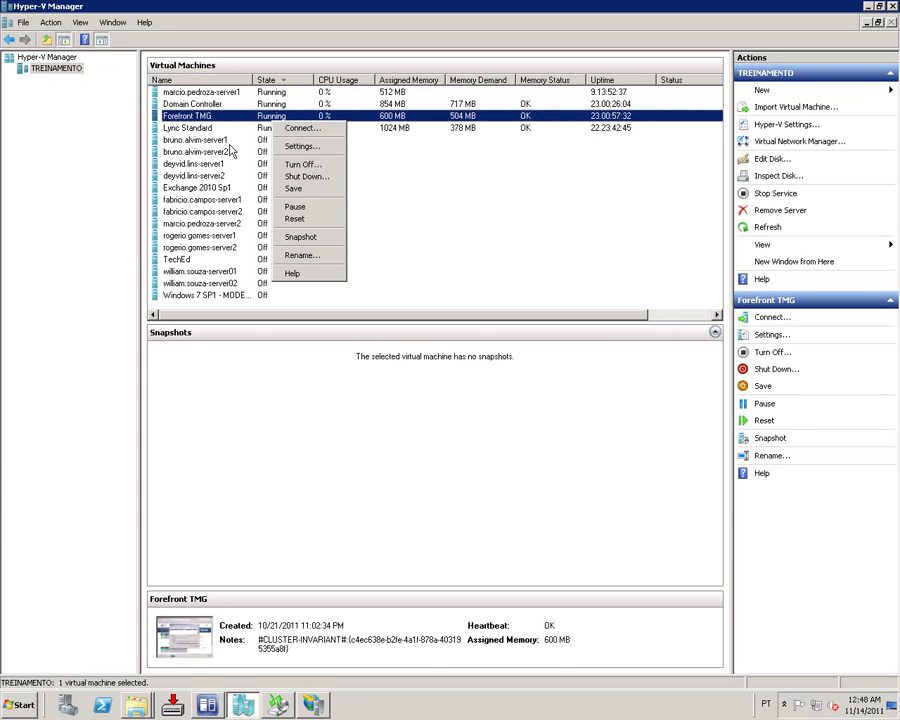
right_click(234, 143)
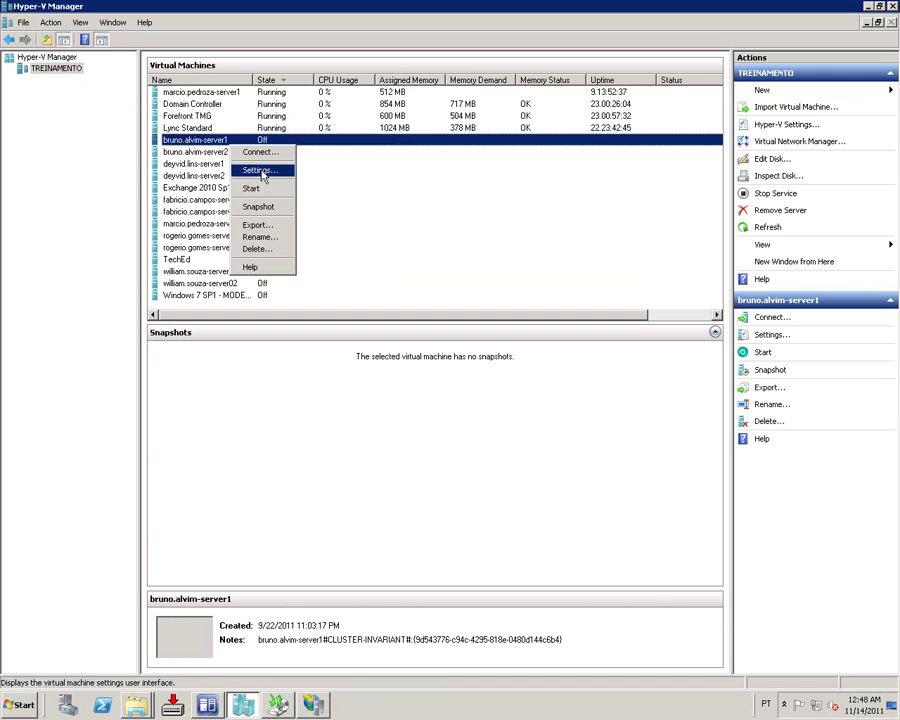
left_click(261, 171)
left_click(183, 519)
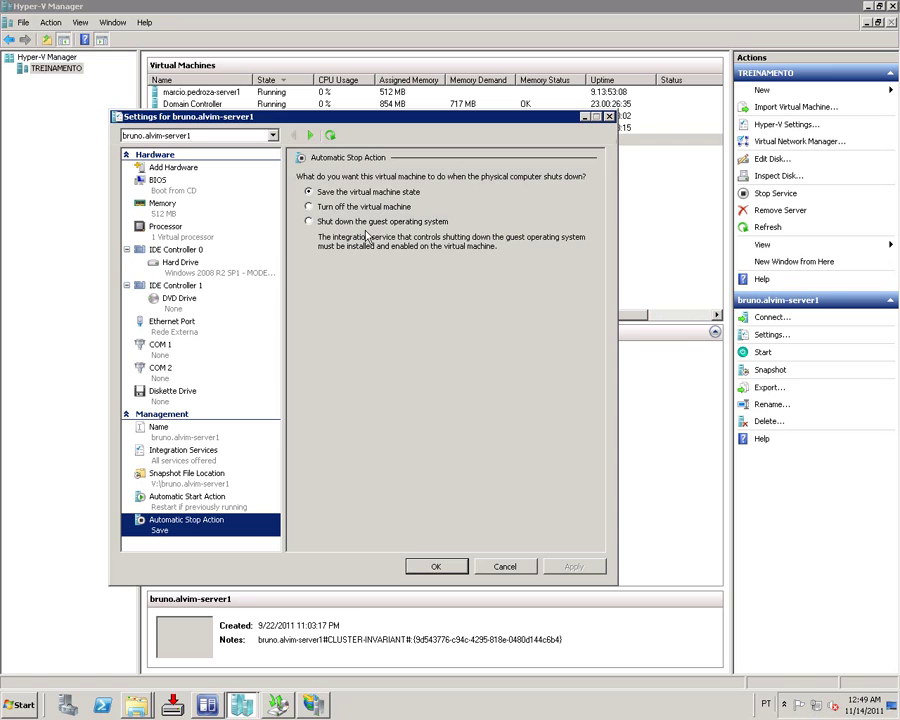
left_click(370, 221)
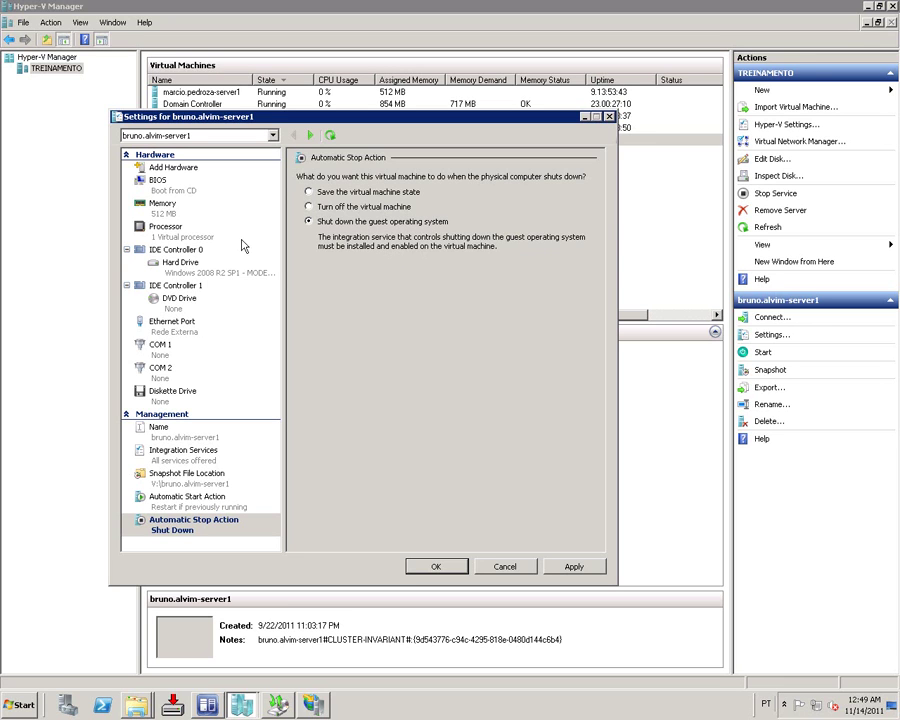
left_click(507, 566)
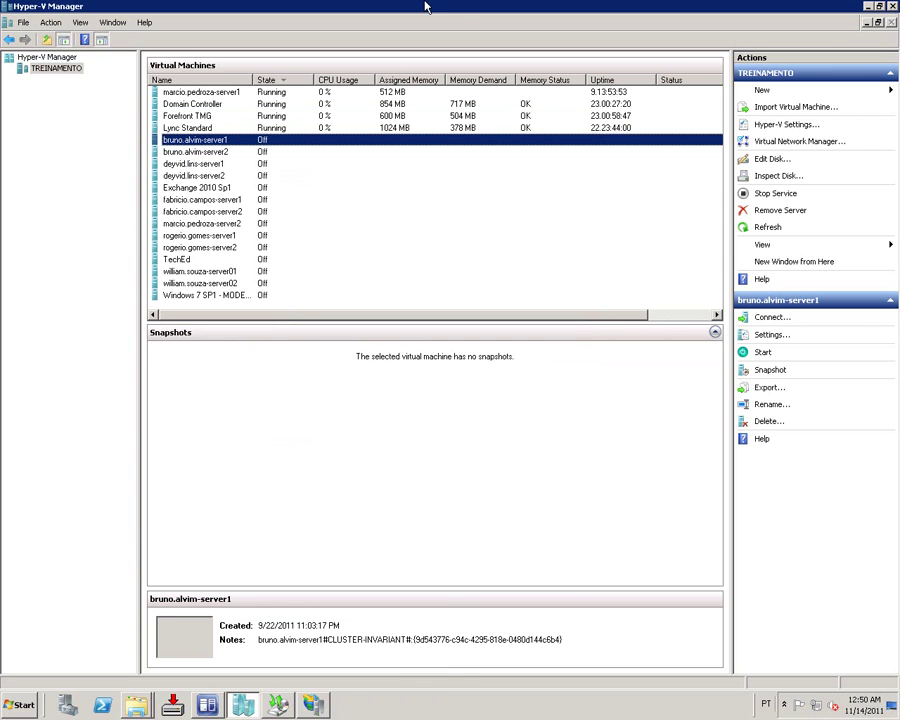
Step: Minimize the remote session and switch to the Pasta1 workbook in Excel
mouse_move(425, 7)
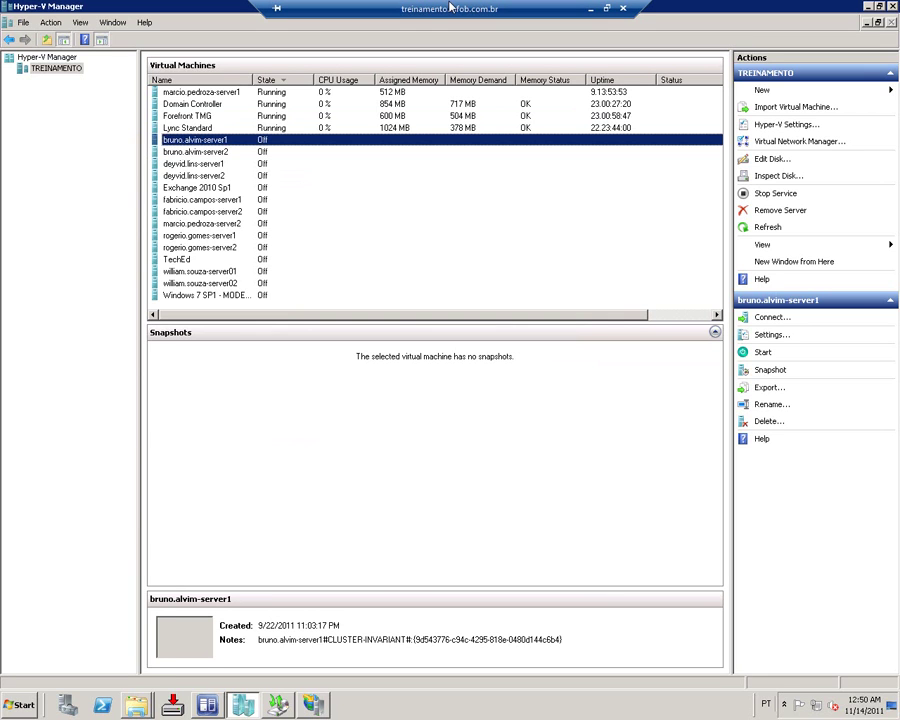
left_click(590, 8)
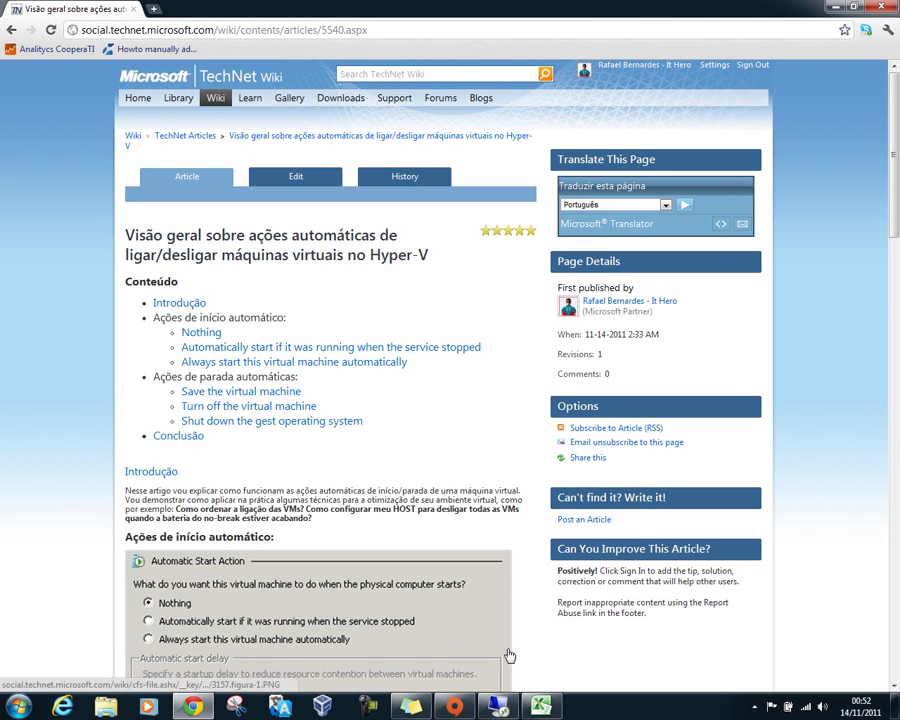
left_click(545, 700)
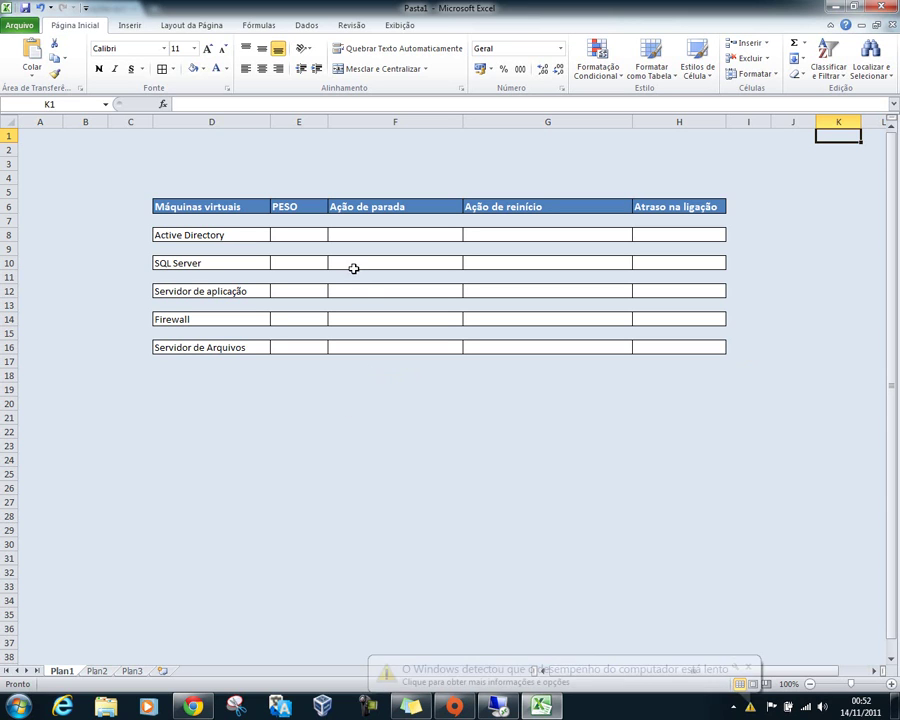
left_click(321, 236)
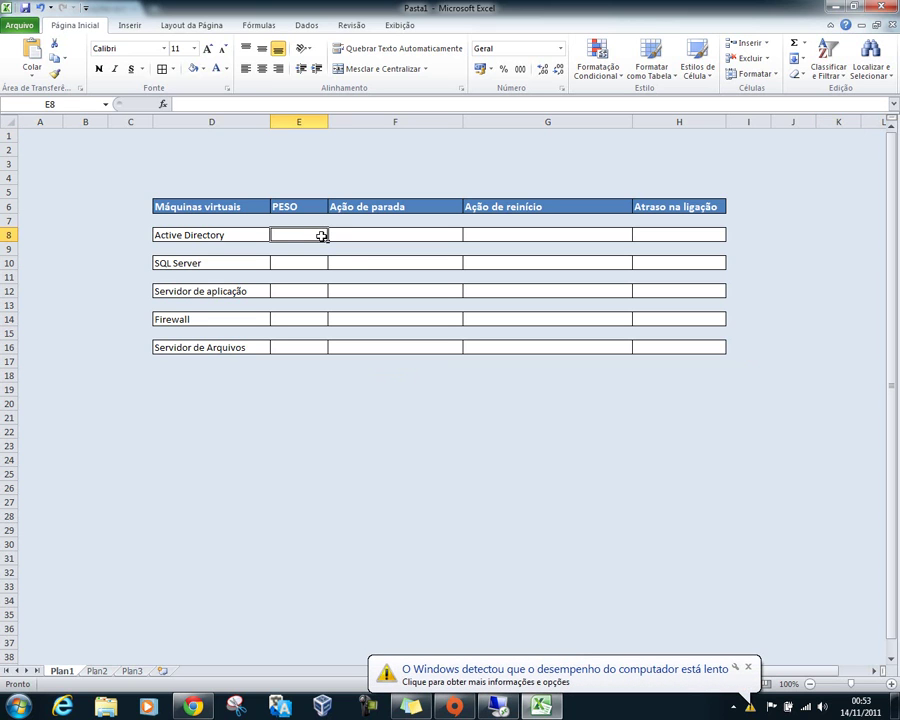
type("+")
key("Return")
key("Return")
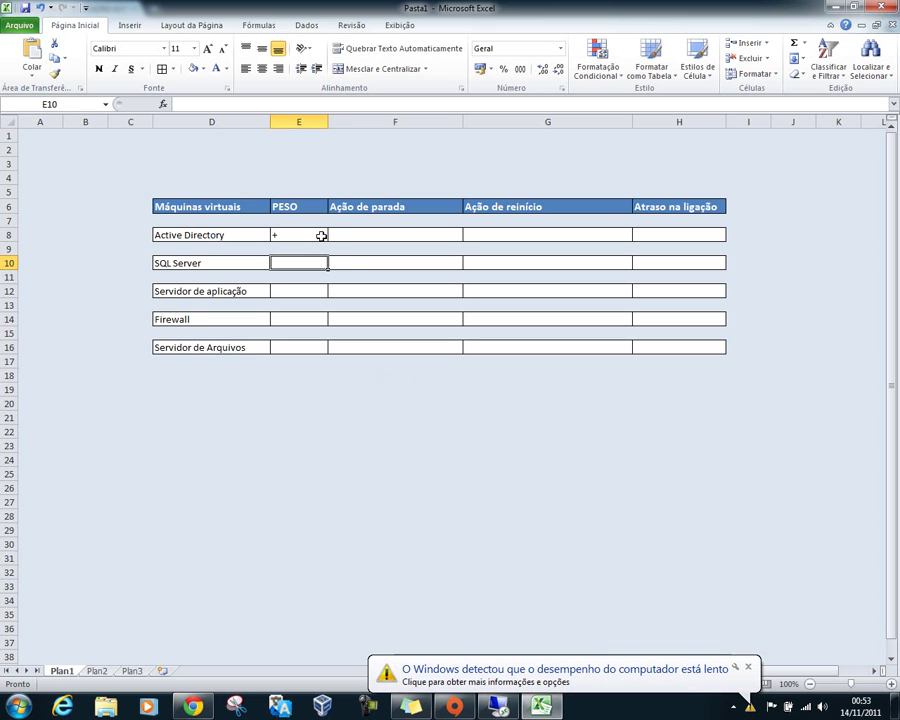
type("+++")
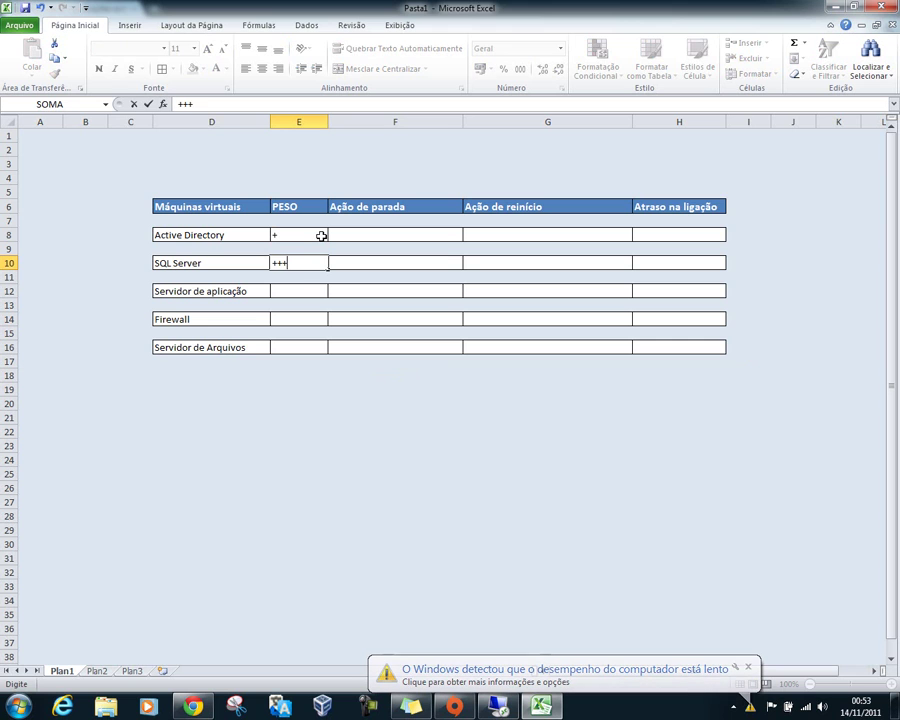
key("Down")
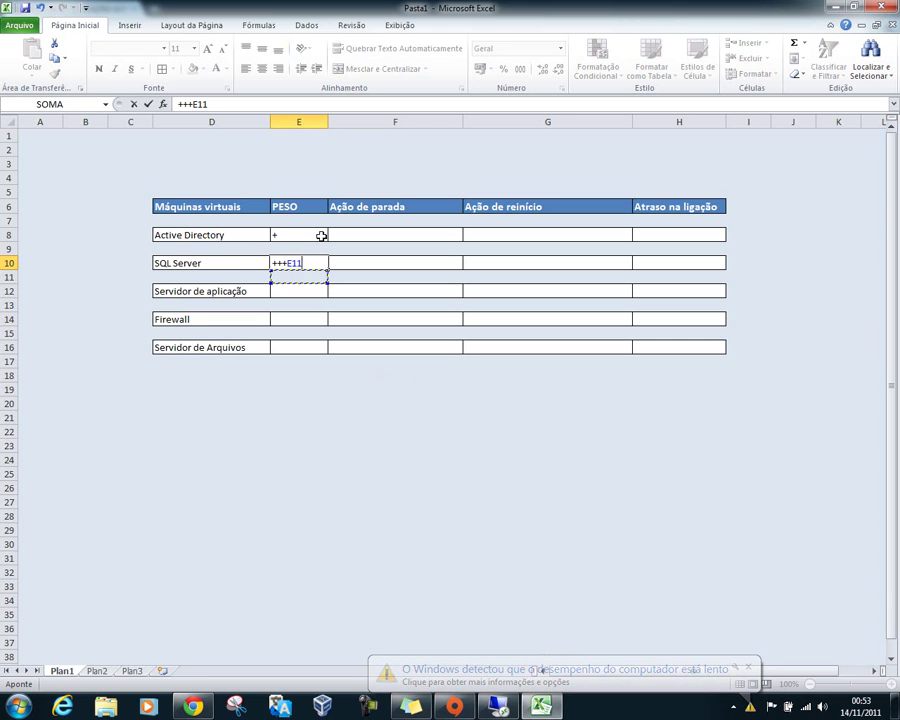
key("Escape")
type("+++")
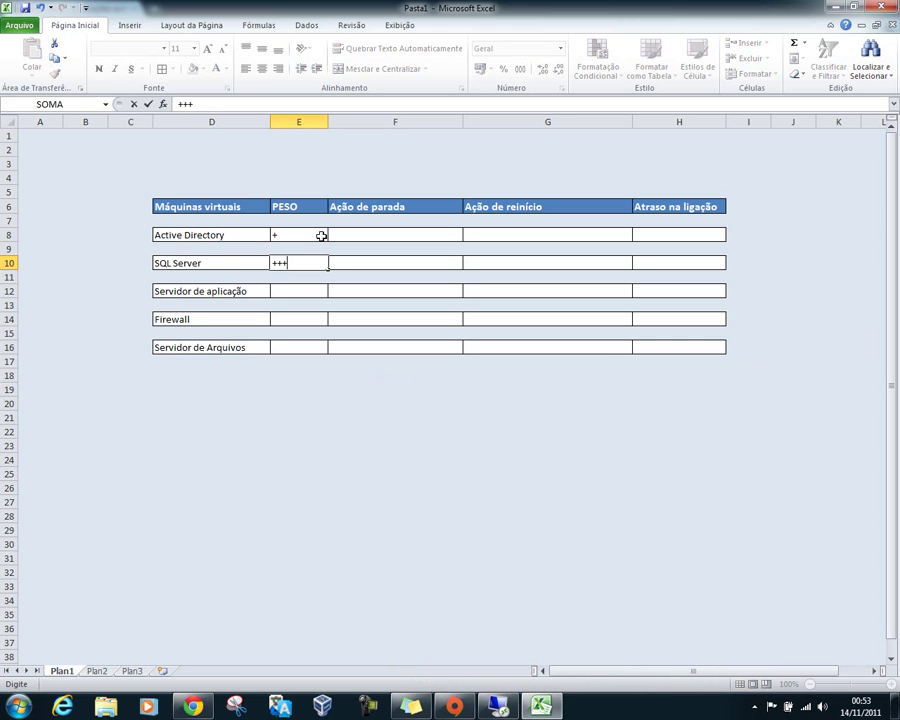
key("Return")
key("Tab")
key("Return")
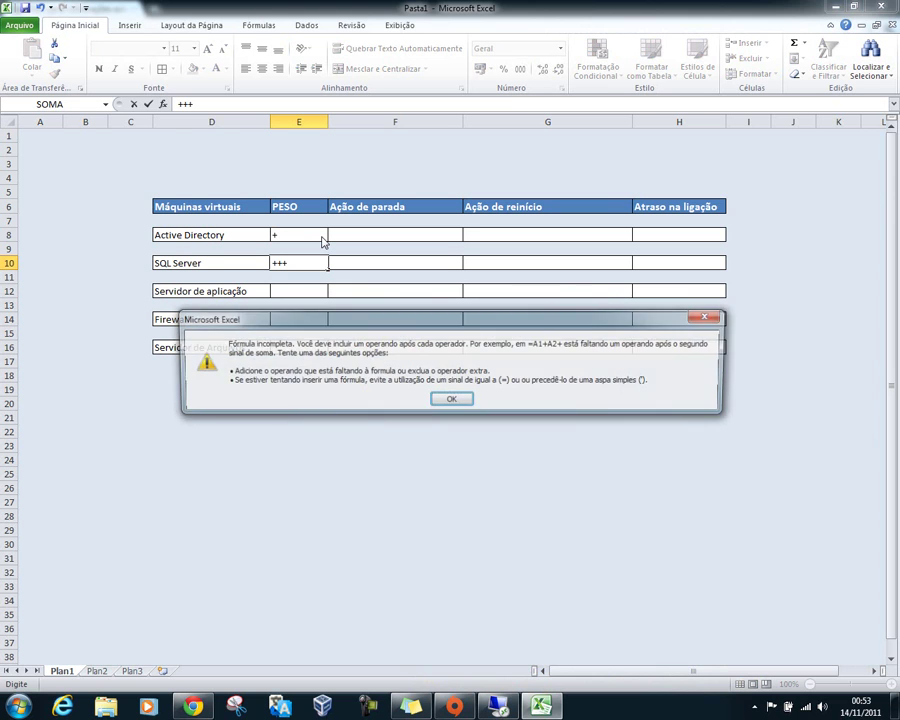
key("Return")
left_click(330, 276)
left_click(312, 263)
key("Escape")
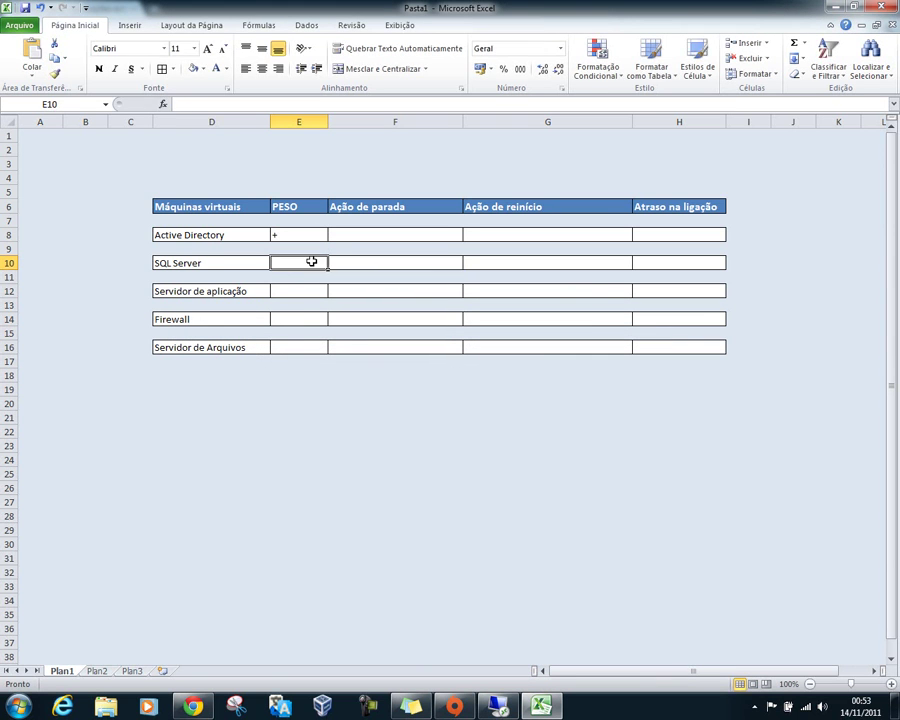
left_click(307, 302)
left_click(305, 262)
type("+++")
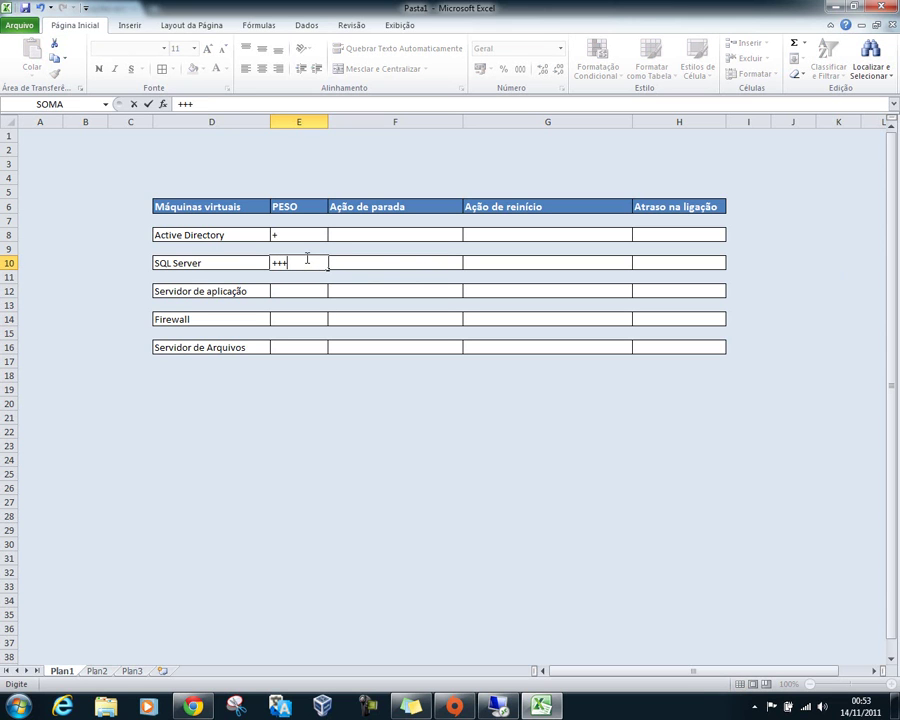
key("Return")
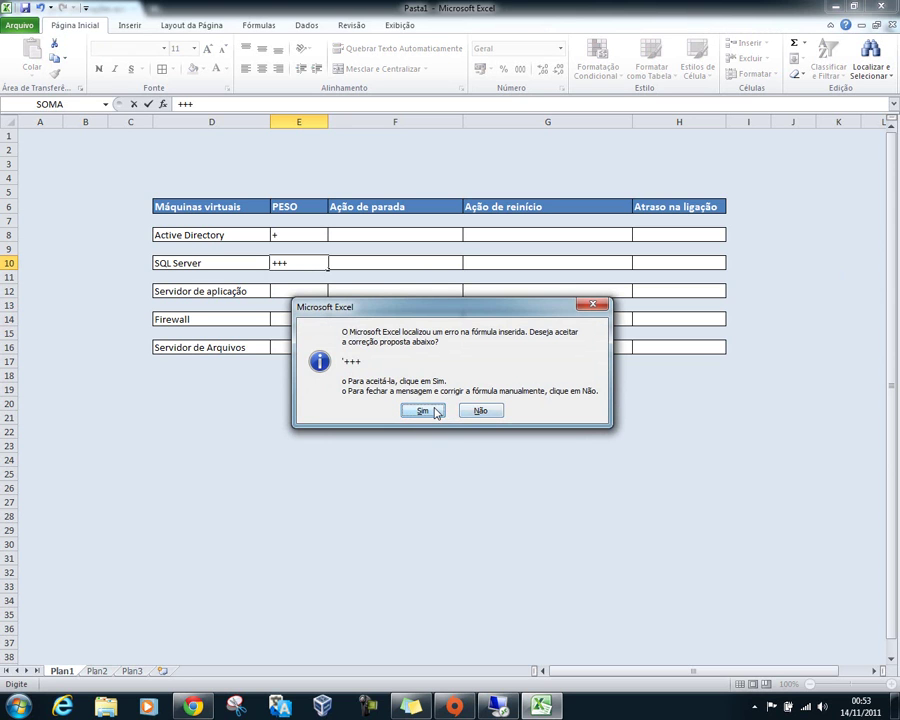
left_click(482, 411)
left_click(450, 397)
left_click(298, 237)
key("Escape")
left_click(306, 236)
key("Delete")
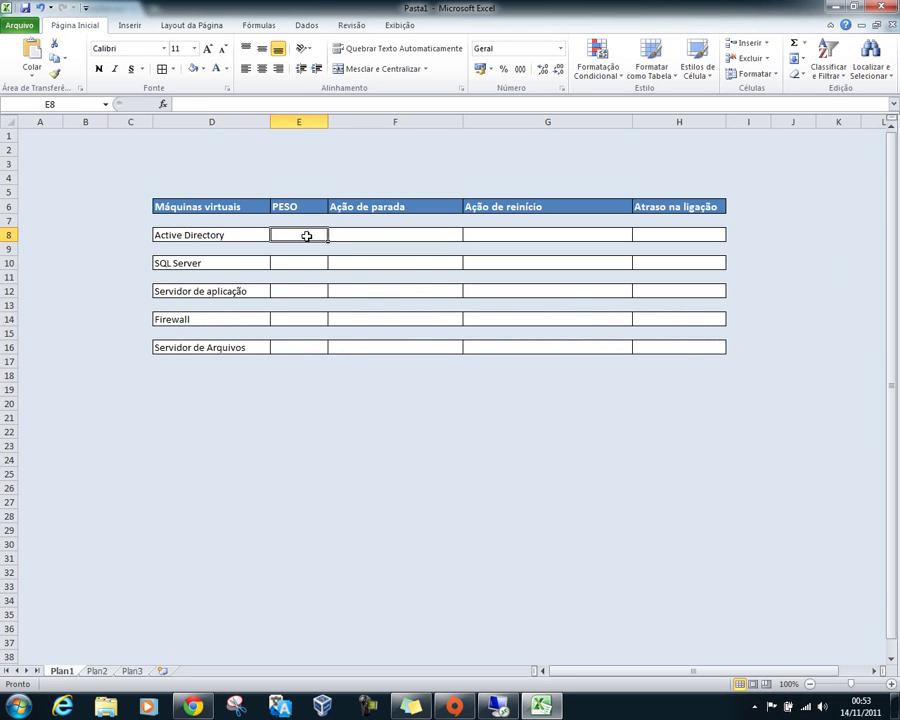
Step: Enter the PESO weights O for Active Directory, OOO for SQL Server and OOOOO for Servidor de aplicação
type("O")
key("Return")
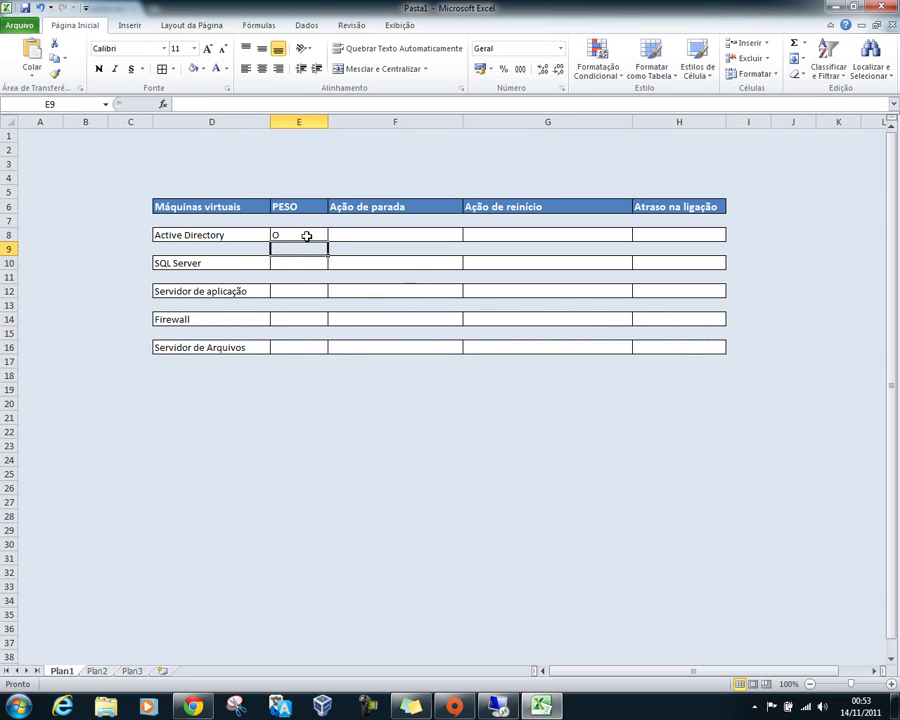
key("Return")
type("OOO")
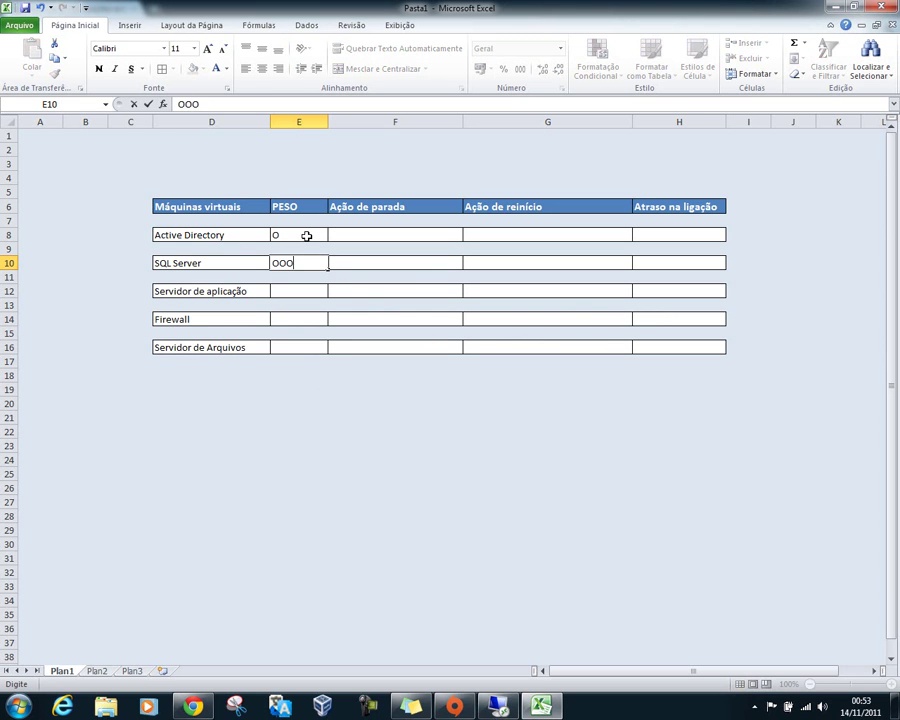
key("Return")
key("Return")
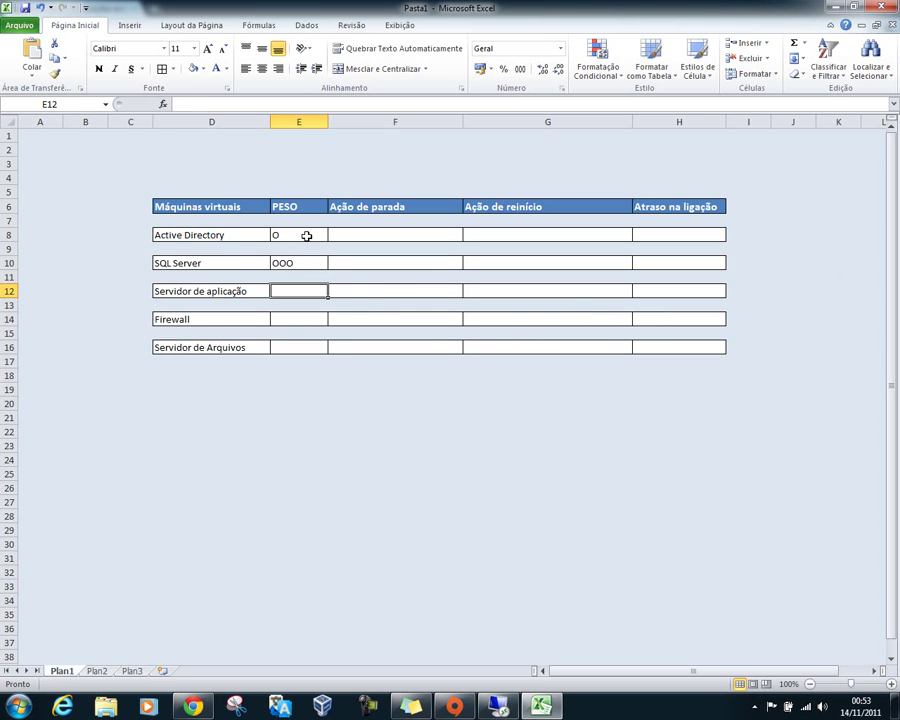
type("OOOOO")
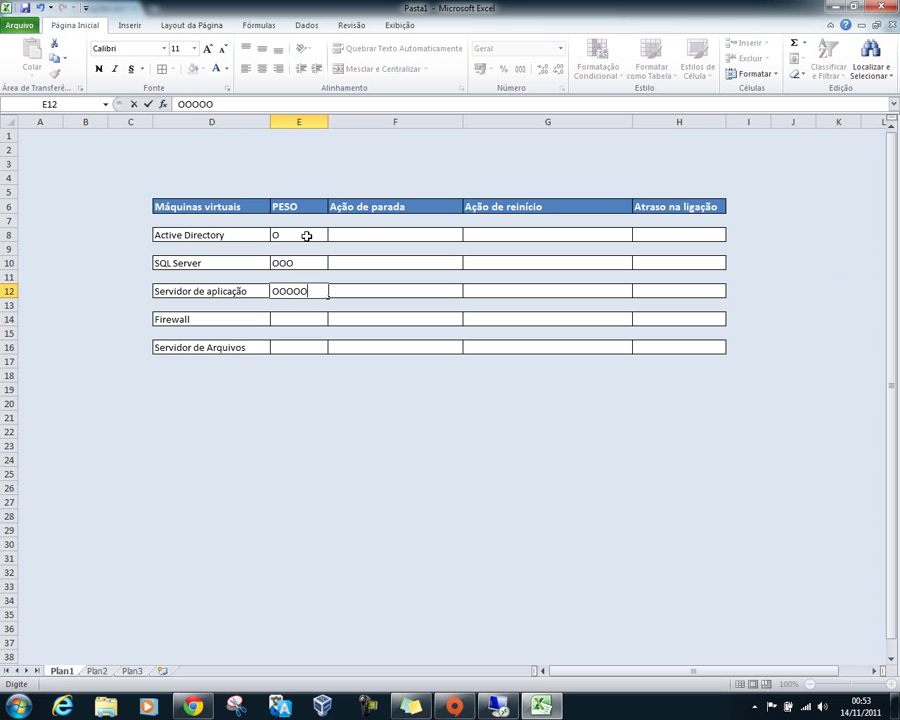
key("Return")
key("Return")
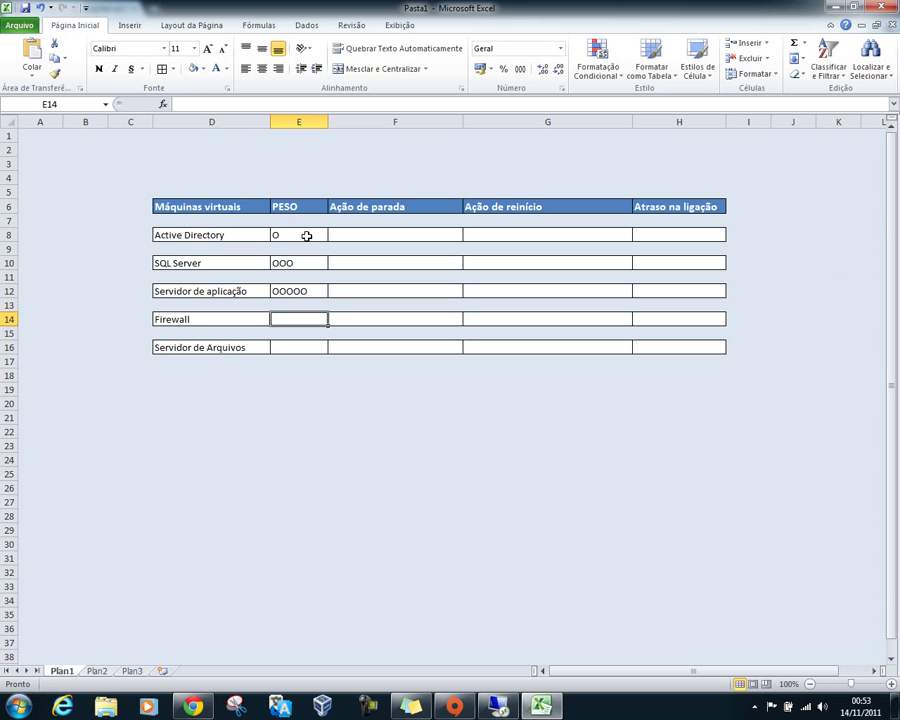
Step: Enter the PESO weights O for Firewall and OO for Servidor de Arquivos
type("O")
key("Return")
key("Return")
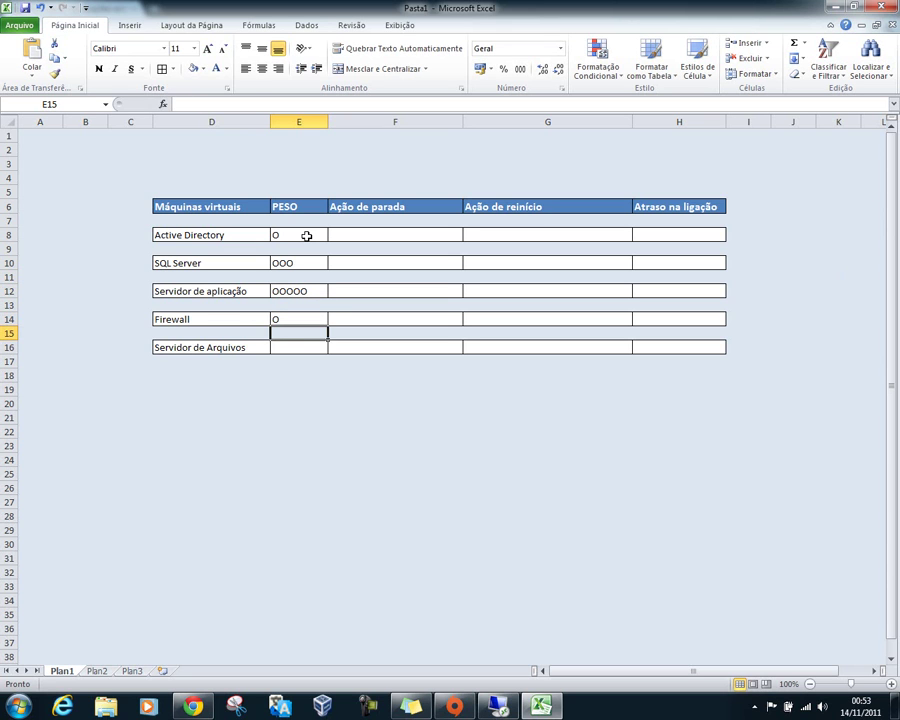
key("alt")
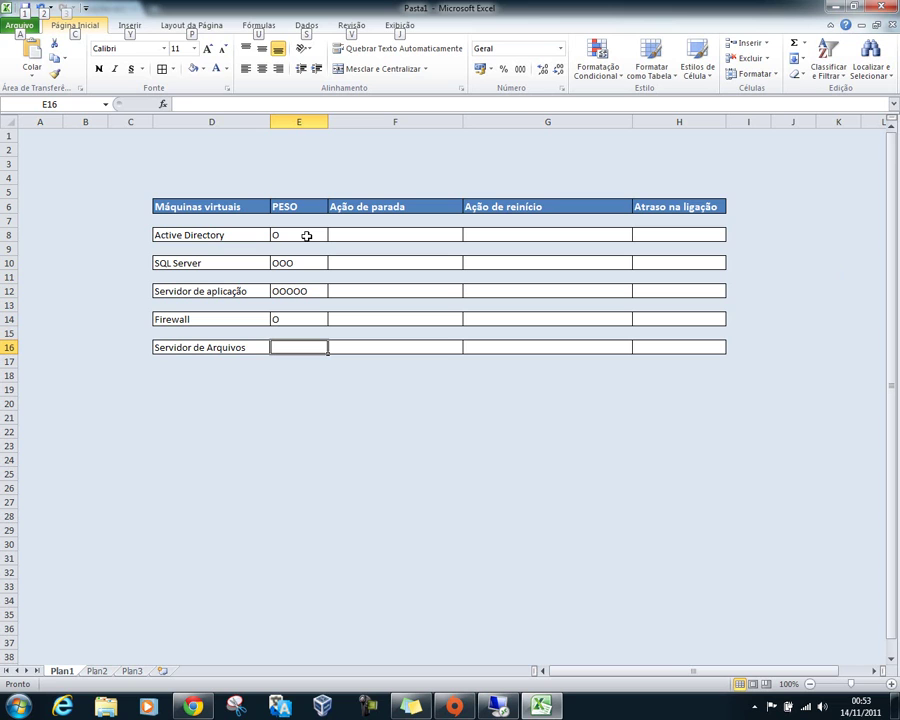
left_click(283, 346)
type("OO")
key("Return")
left_click(440, 379)
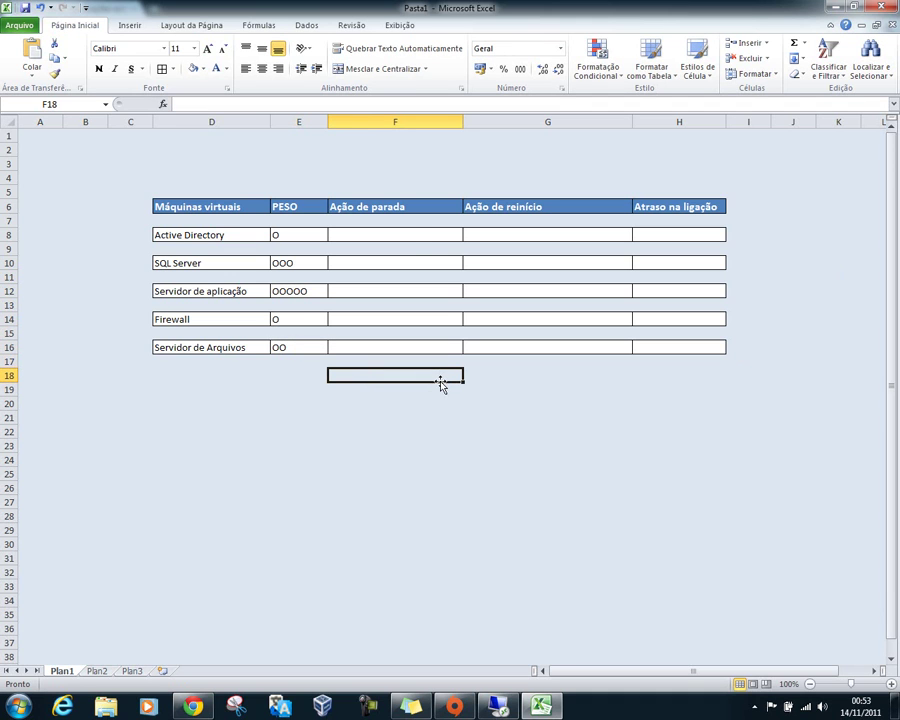
Step: Enter Shutdown as the Ação de parada for both Active Directory and SQL Server
left_click(418, 234)
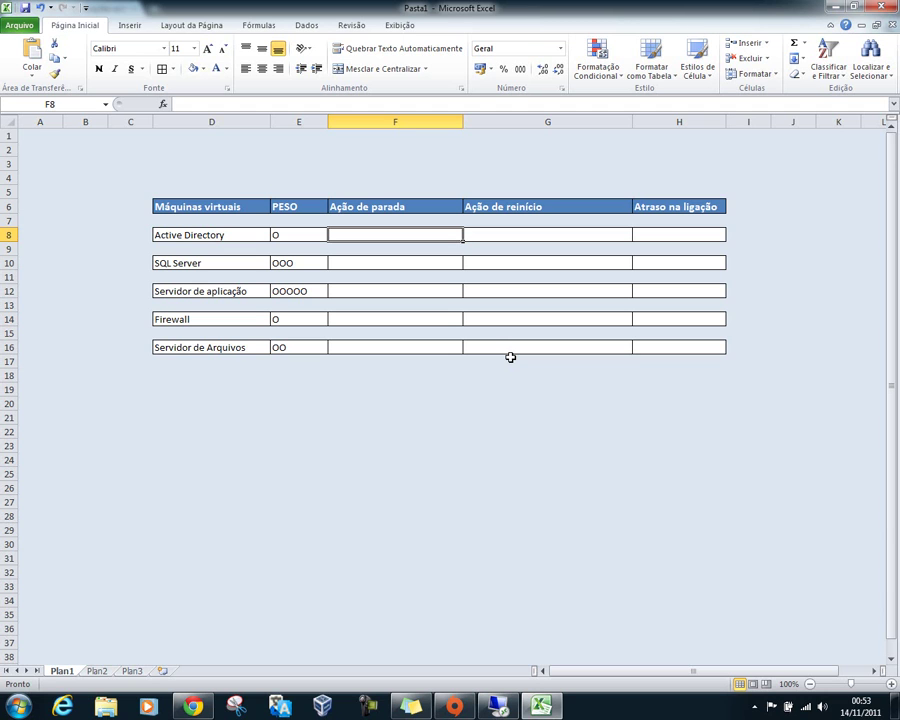
type("Sh")
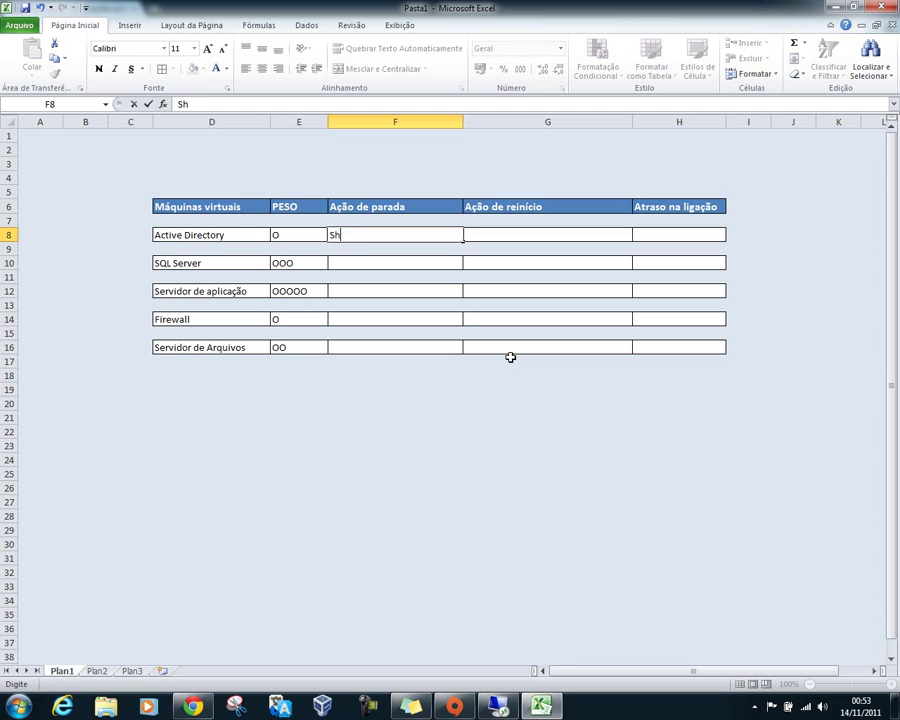
type("utdown")
key("Return")
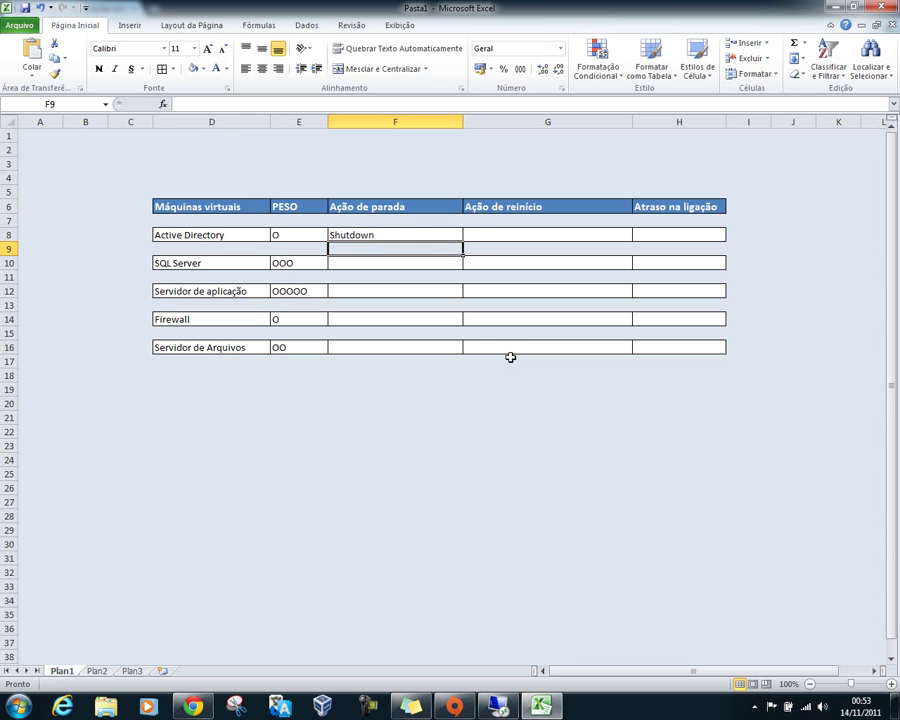
key("Return")
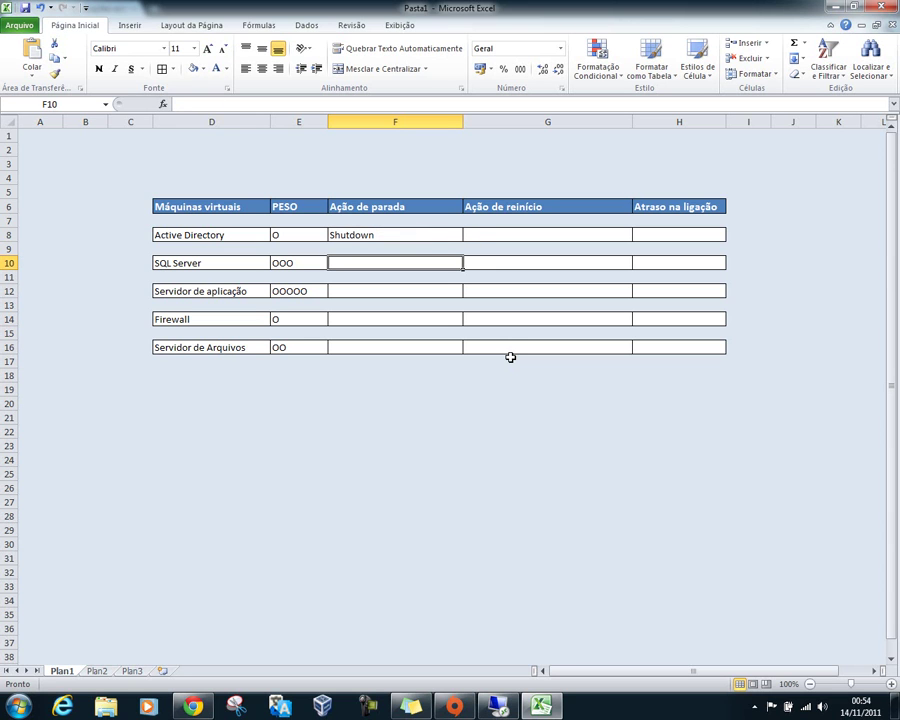
type("Shutdown")
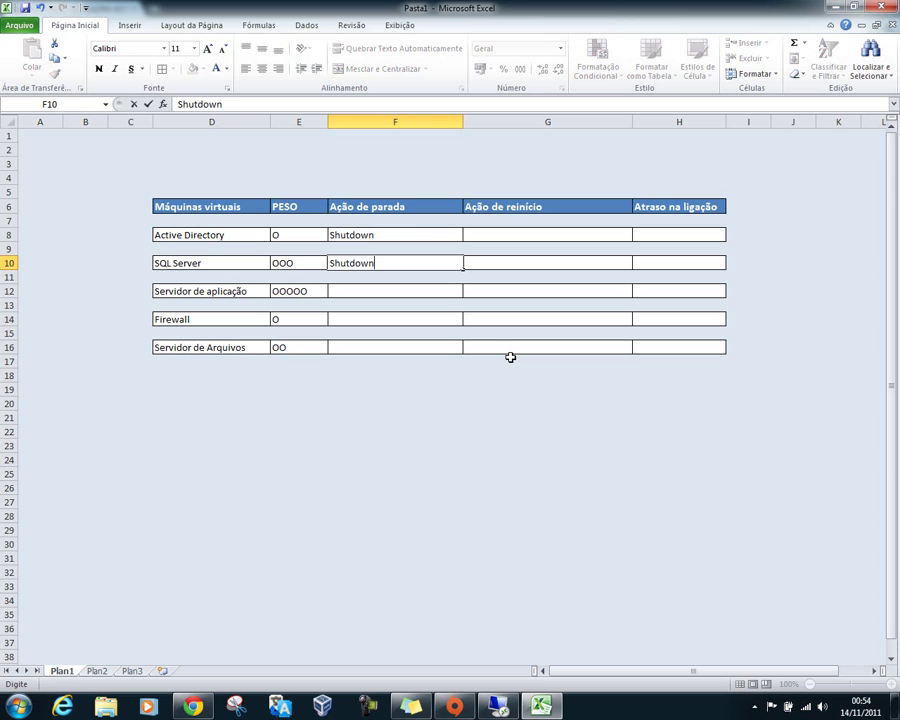
key("Return")
key("Return")
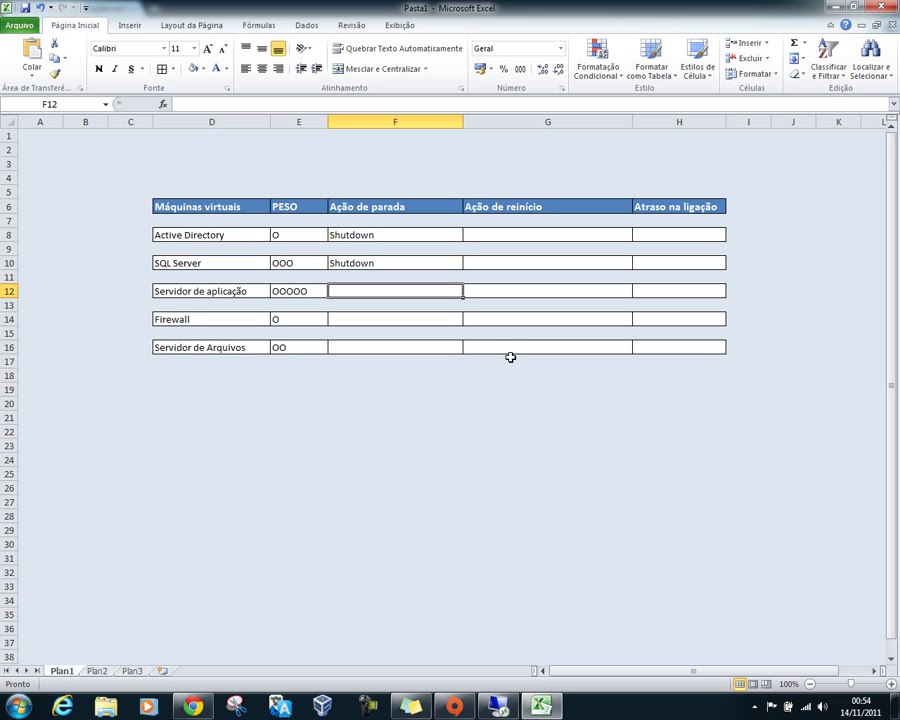
Step: Enter Save state as the Ação de parada for Servidor de aplicação
type("S")
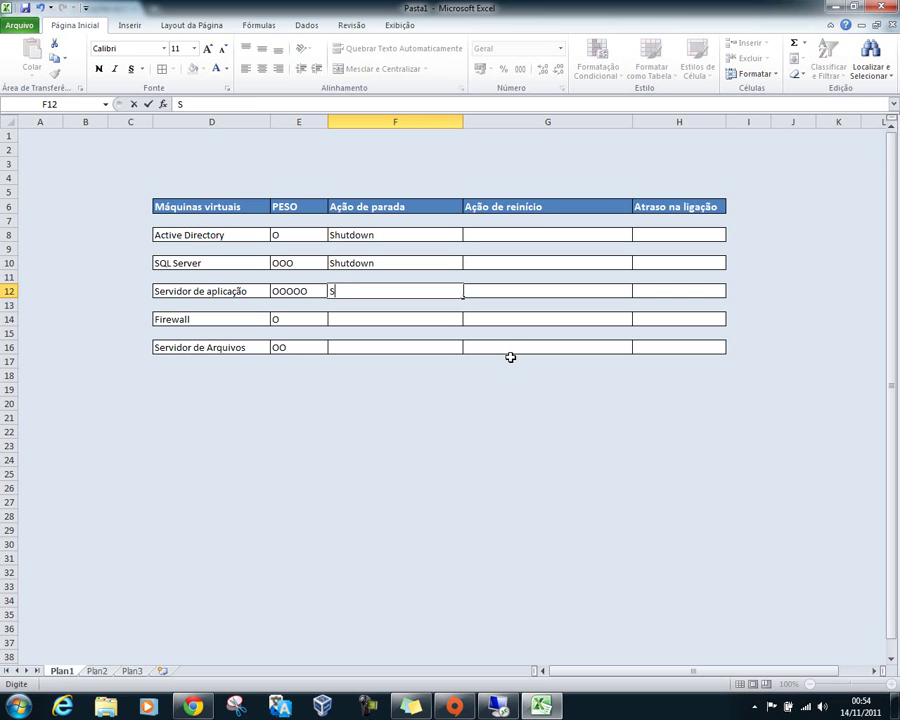
type("ave state")
key("Return")
key("Return")
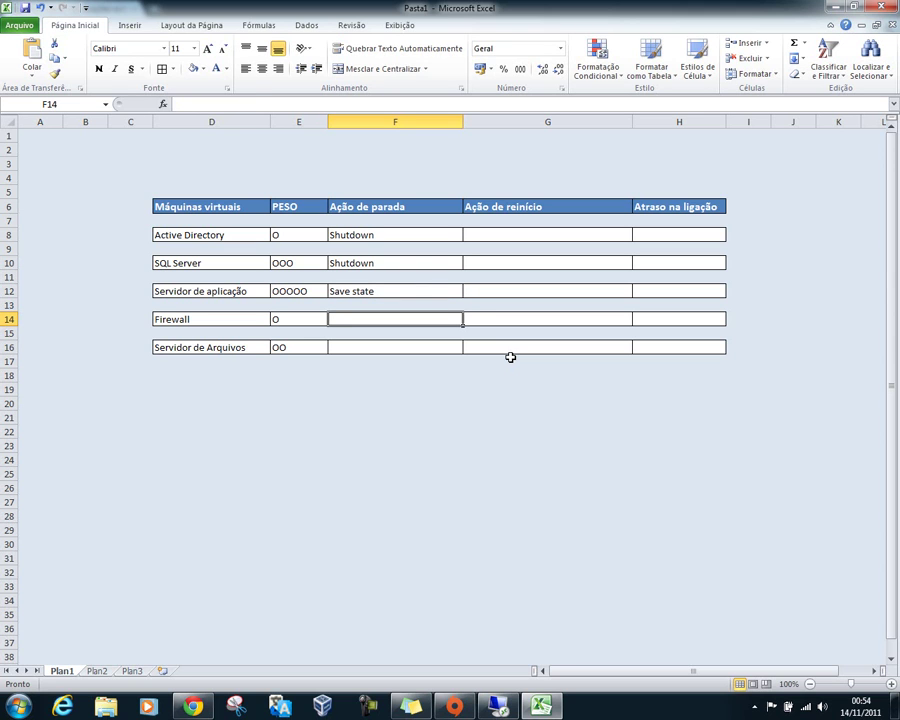
Step: Enter the Ação de parada values Turn Off for Firewall and Save State for Servidor de Arquivos
type("Turn")
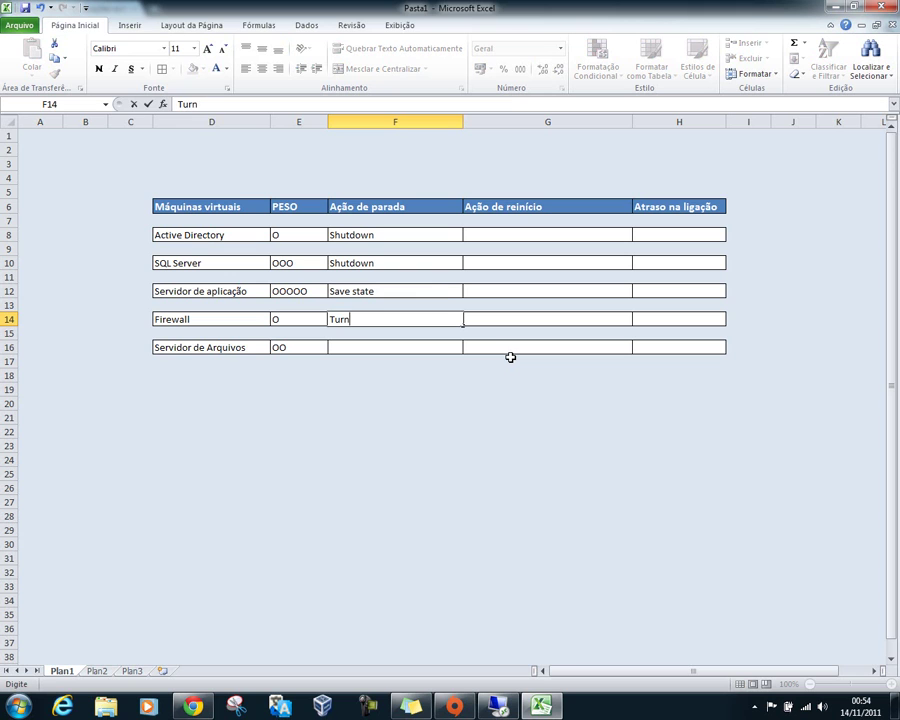
type("Off")
key("Return")
key("Return")
type("Sa")
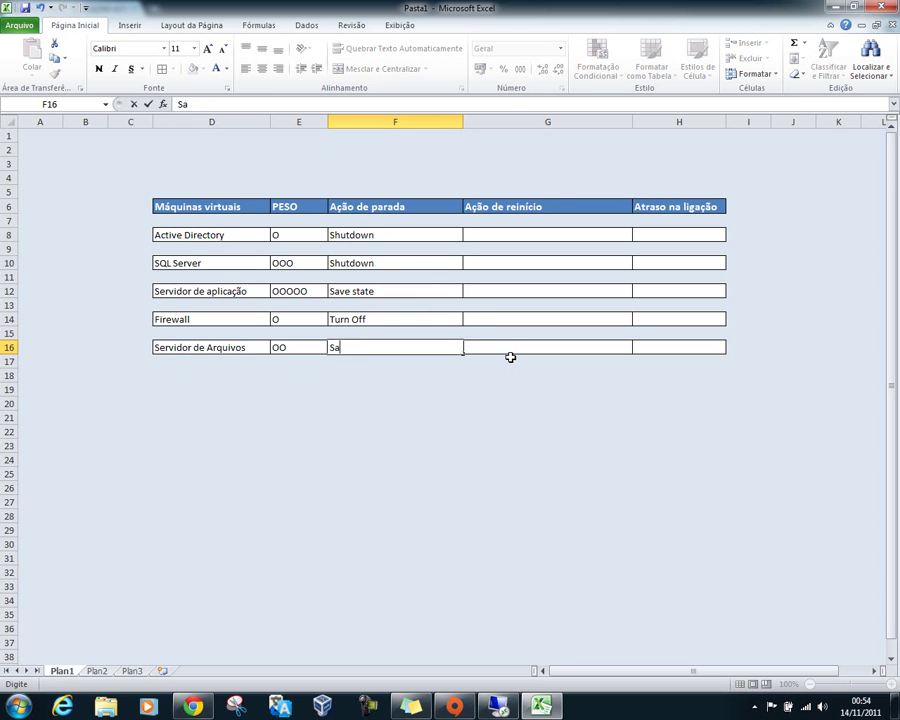
type("ve State")
key("Return")
Step: Review the weights and stop actions of the virtual machines, ending at the Ação de reinício cell for Active Directory
key("Up")
key("Right")
key("Up")
key("Up")
key("Up")
key("Up")
key("Left")
key("Left")
key("Right")
key("Right")
key("Left")
key("Left")
key("Up")
key("Up")
key("Right")
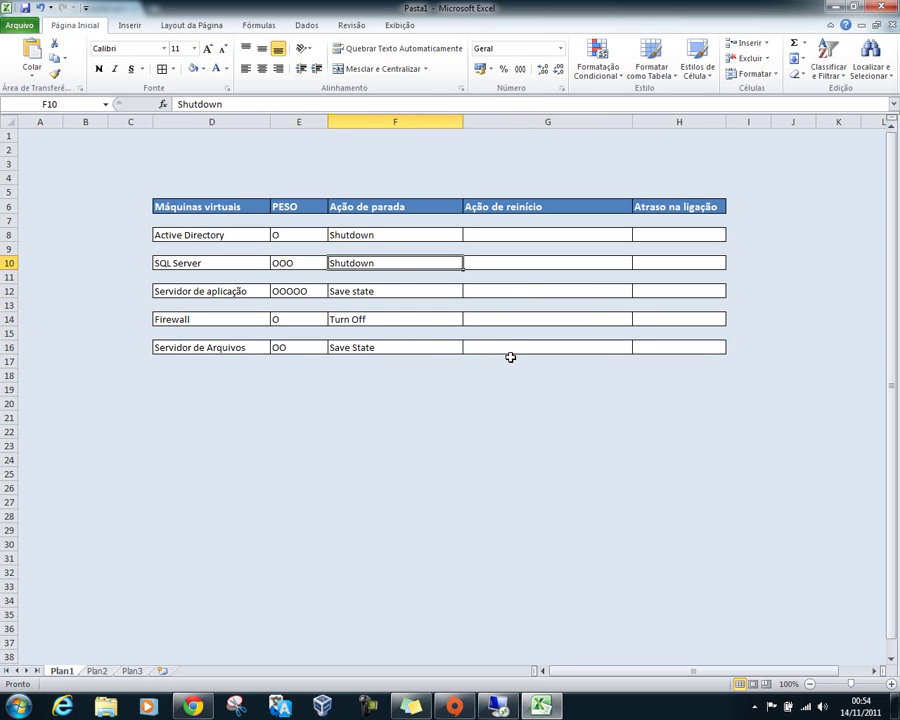
key("Down")
key("Down")
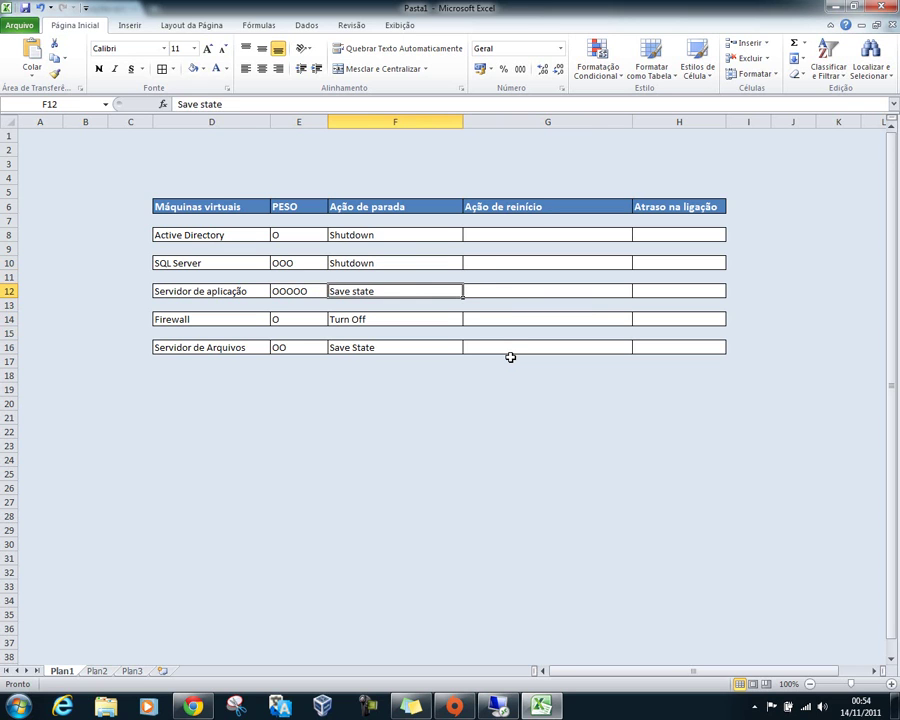
key("Right")
key("Right")
key("Up")
key("Up")
key("Left")
key("Up")
key("Up")
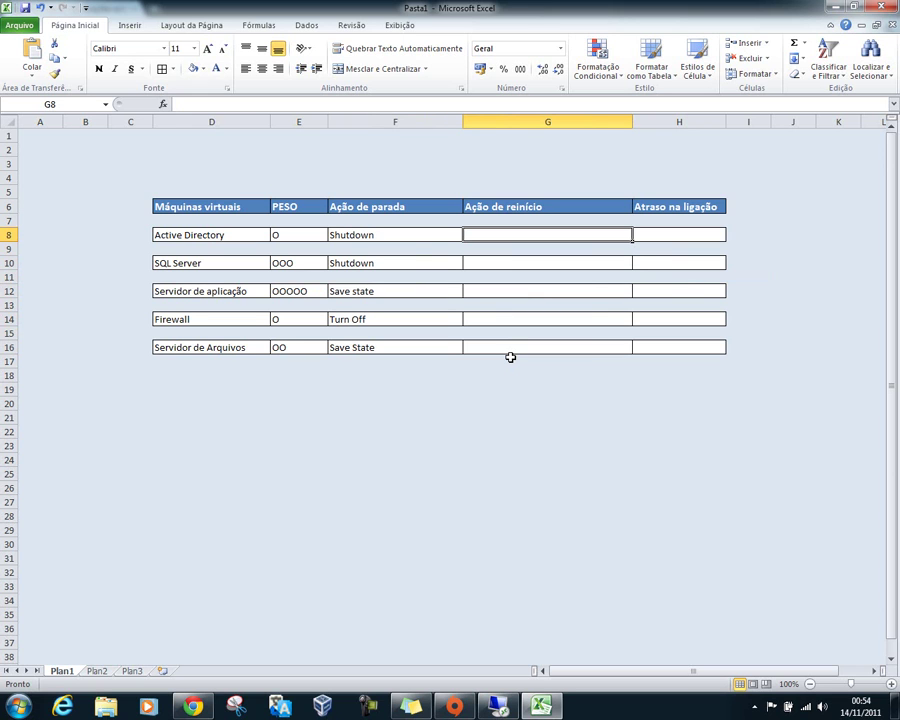
key("Down")
key("Down")
key("Down")
key("Down")
key("Down")
key("Down")
key("Down")
key("Up")
key("Up")
key("Up")
key("Up")
key("Up")
key("Down")
key("Down")
key("Down")
key("Up")
key("Up")
key("Up")
key("Up")
key("Up")
Step: Enter Always Start as the Ação de reinício for Active Directory and copy it to the SQL Server row
type("A")
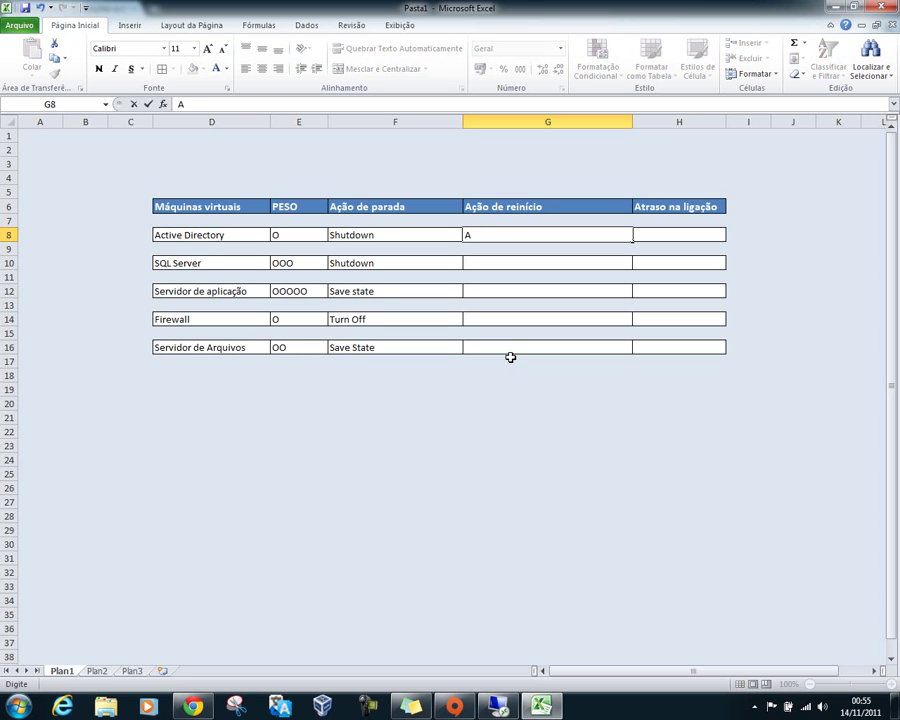
type("lways Start")
key("ctrl+Return")
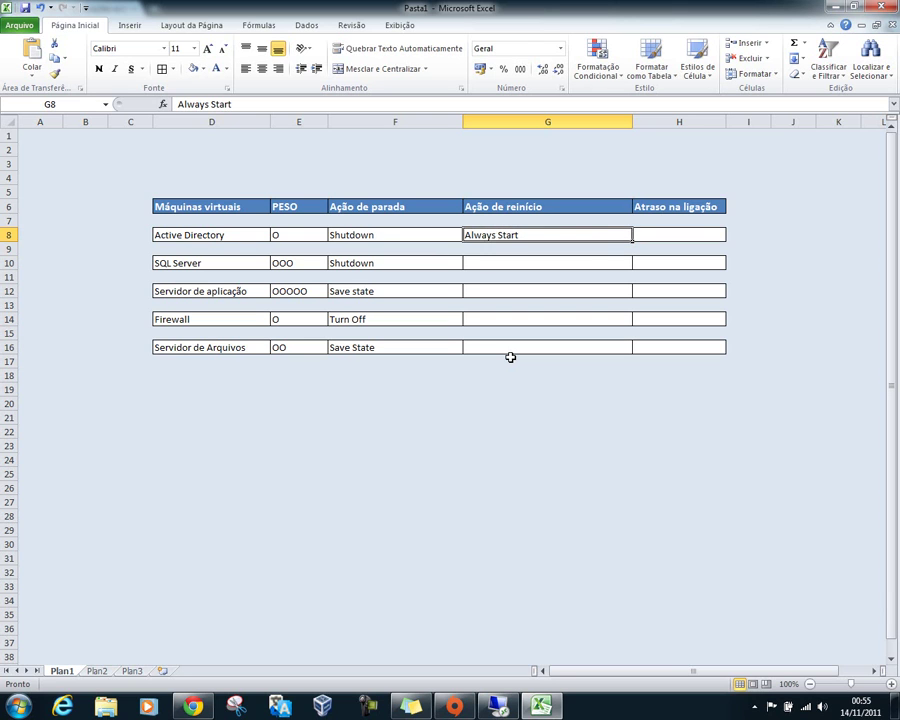
key("ctrl+c")
key("Down")
key("Down")
key("ctrl+v")
Step: Paste the copied Always Start as the Ação de reinício for Servidor de aplicação, Firewall and Servidor de Arquivos
key("Down")
key("Down")
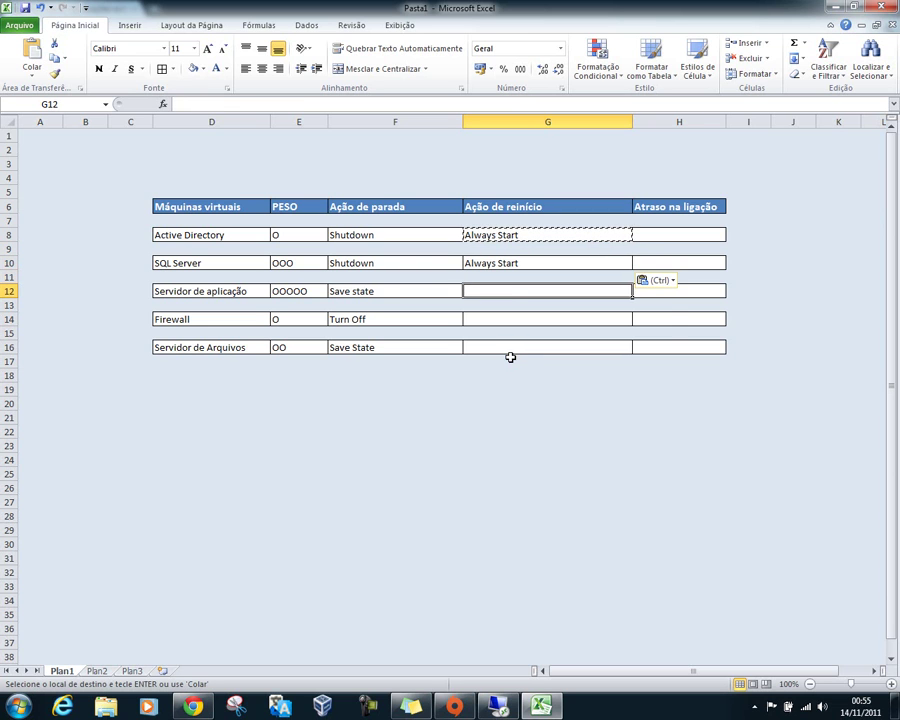
key("ctrl+v")
key("Down")
key("Down")
key("ctrl+v")
key("Down")
key("Down")
key("ctrl+v")
key("Down")
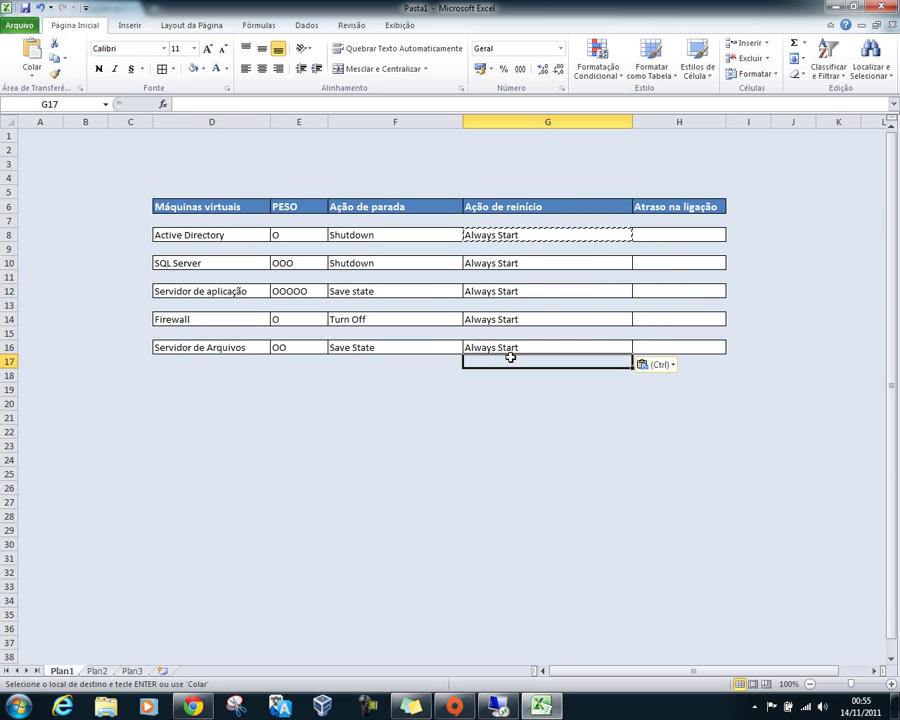
Step: Clear the copy selection and select the Atraso na ligação cell for Active Directory
key("Escape")
key("Up")
key("Up")
key("Up")
key("Up")
key("Up")
key("Right")
key("Up")
key("Up")
key("Up")
key("Up")
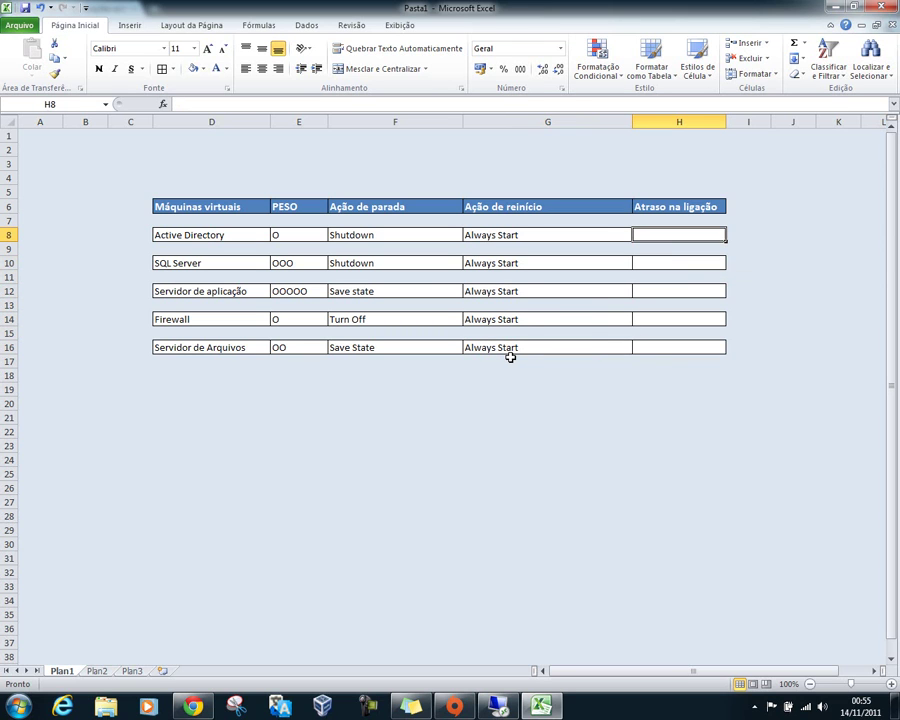
Step: Enter 30 as the Atraso na ligação for Firewall
left_click(704, 321)
left_click(211, 586)
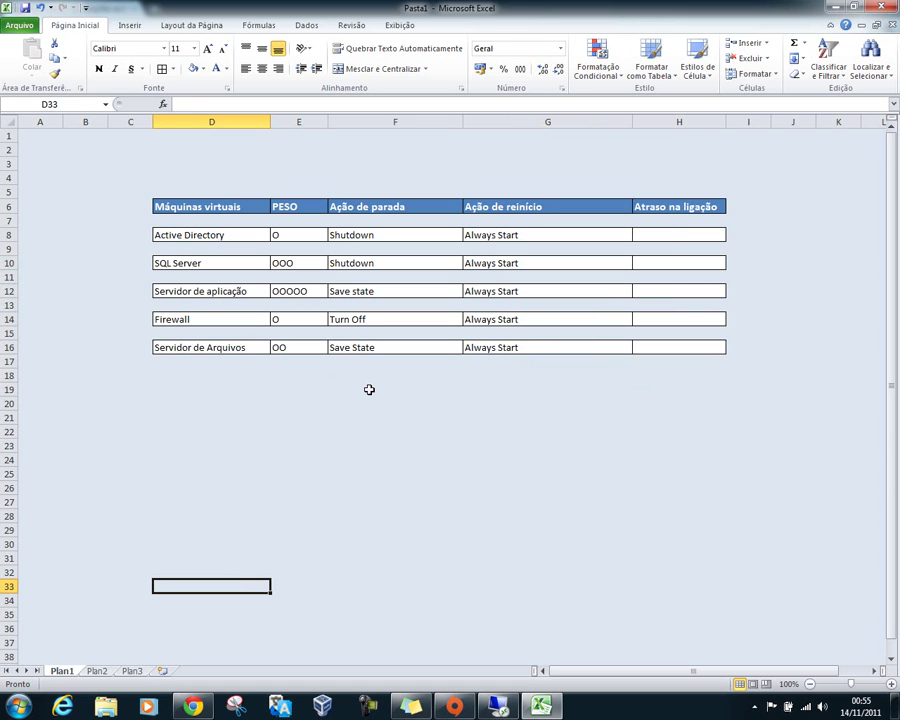
left_click(687, 318)
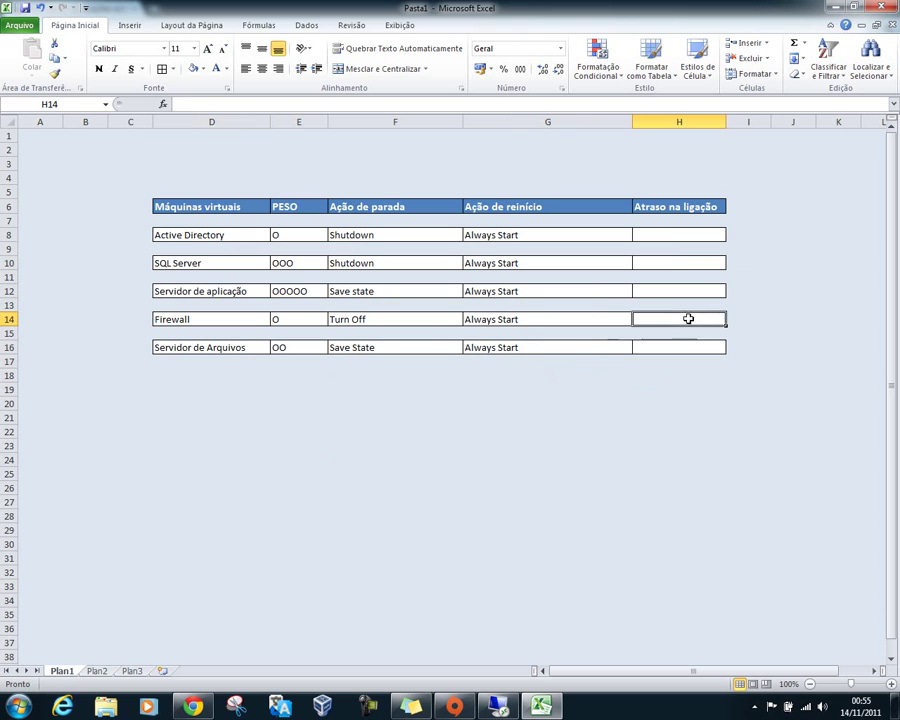
type("30")
key("Return")
key("Down")
key("Down")
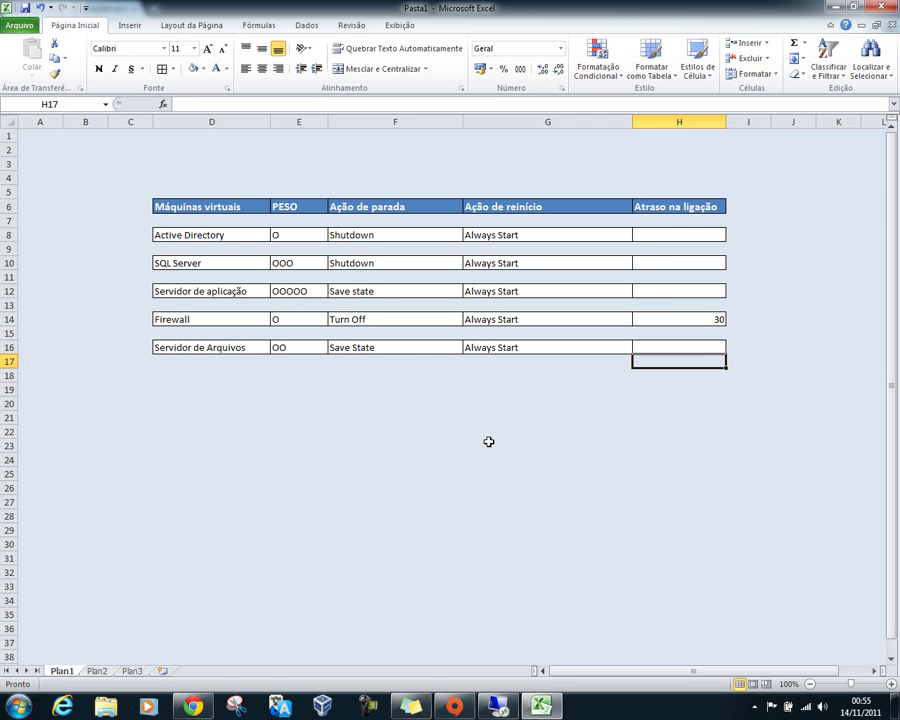
Step: Review the virtual machine names that depend on Active Directory, dismissing the Windows performance notification
left_click(239, 348)
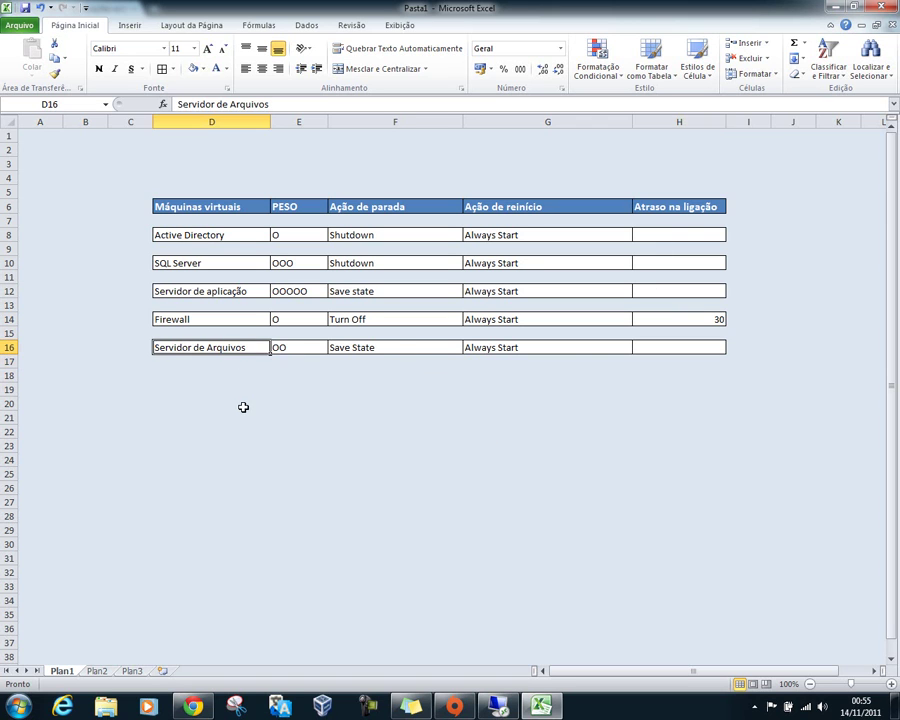
left_click(215, 238)
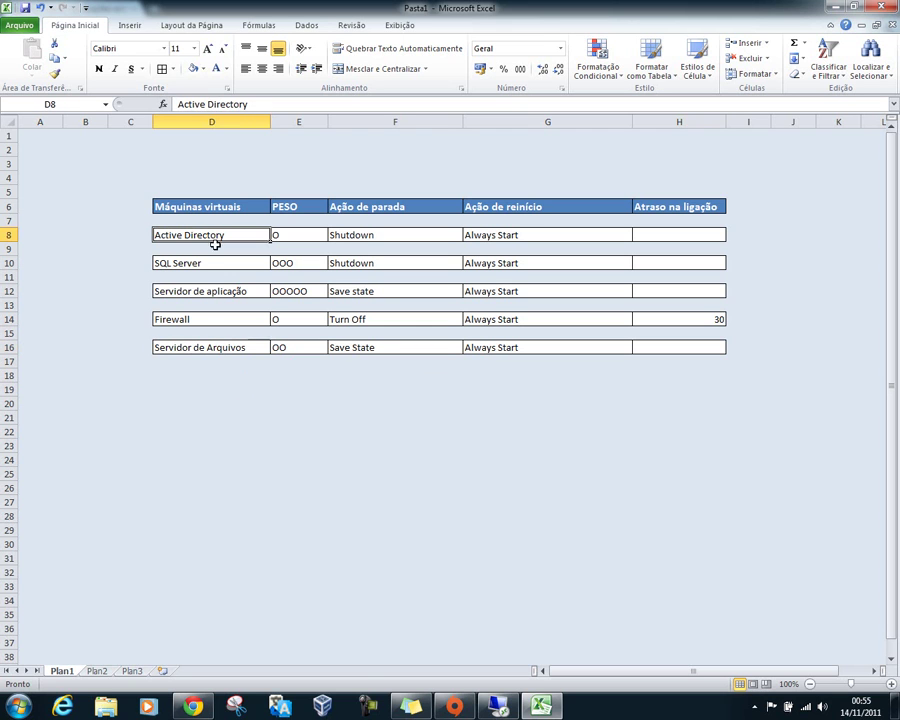
left_click(240, 446)
left_click(216, 290)
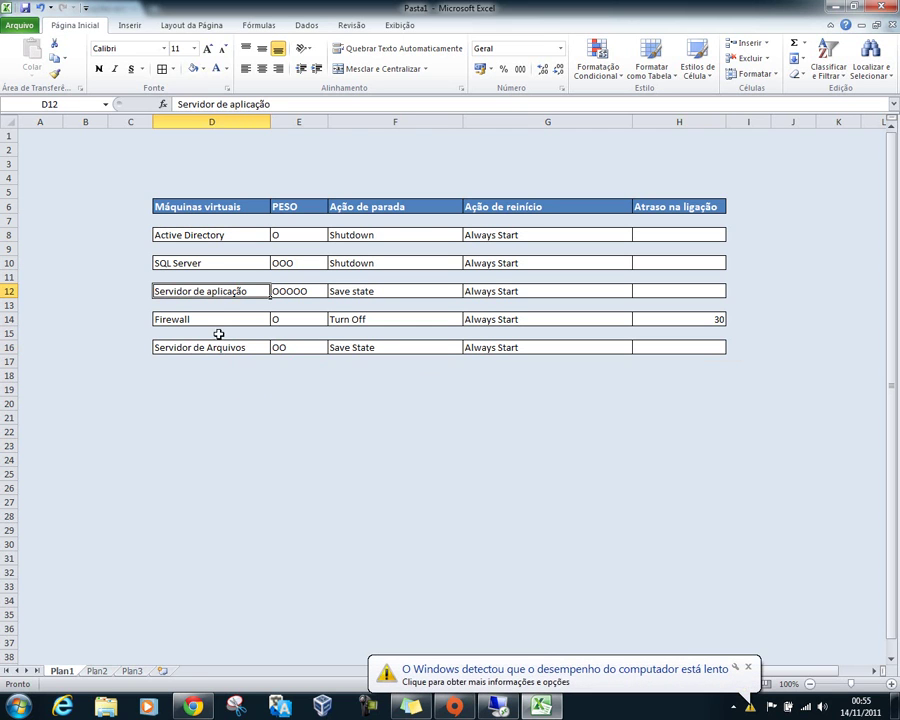
left_click(747, 666)
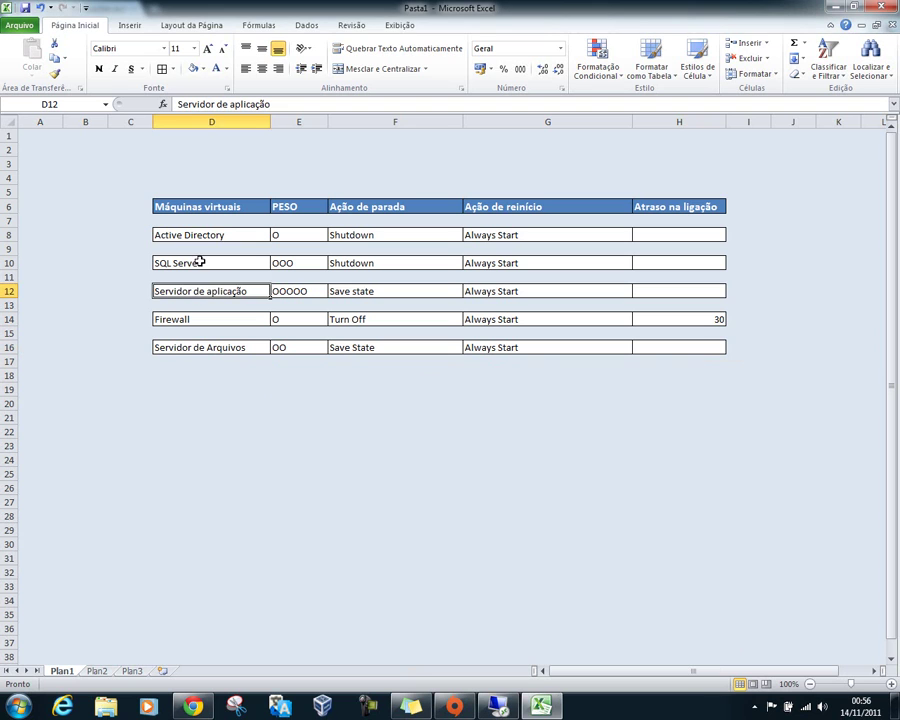
key("F2")
left_click(210, 262)
left_click(215, 238)
left_click(242, 405)
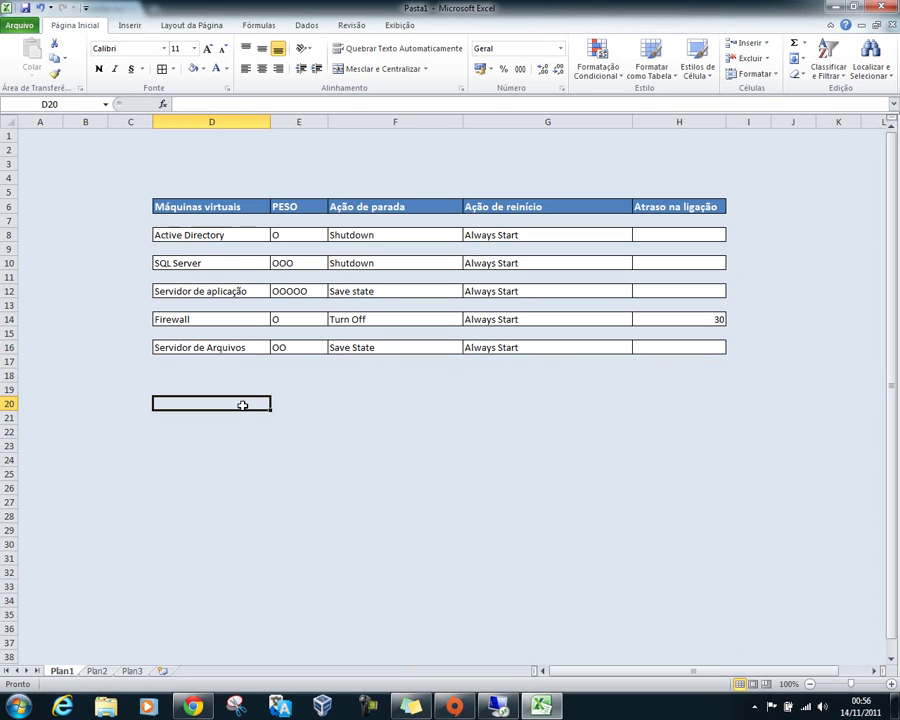
Step: Enter 45 as the Atraso na ligação for Active Directory
left_click(672, 235)
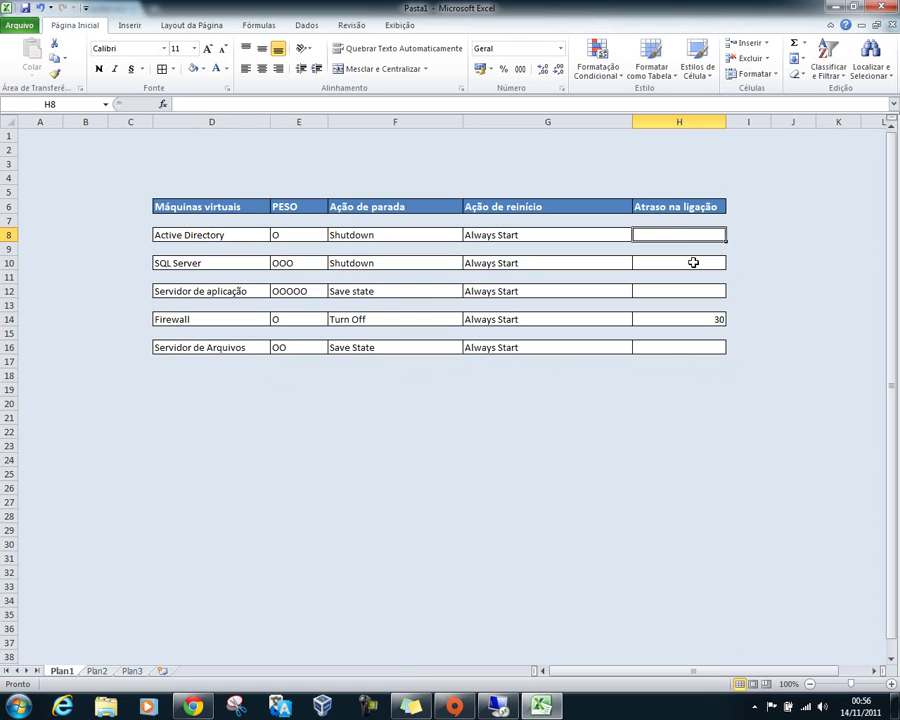
type("45")
key("Return")
left_click(693, 262)
key("Down")
key("Down")
key("Down")
key("Down")
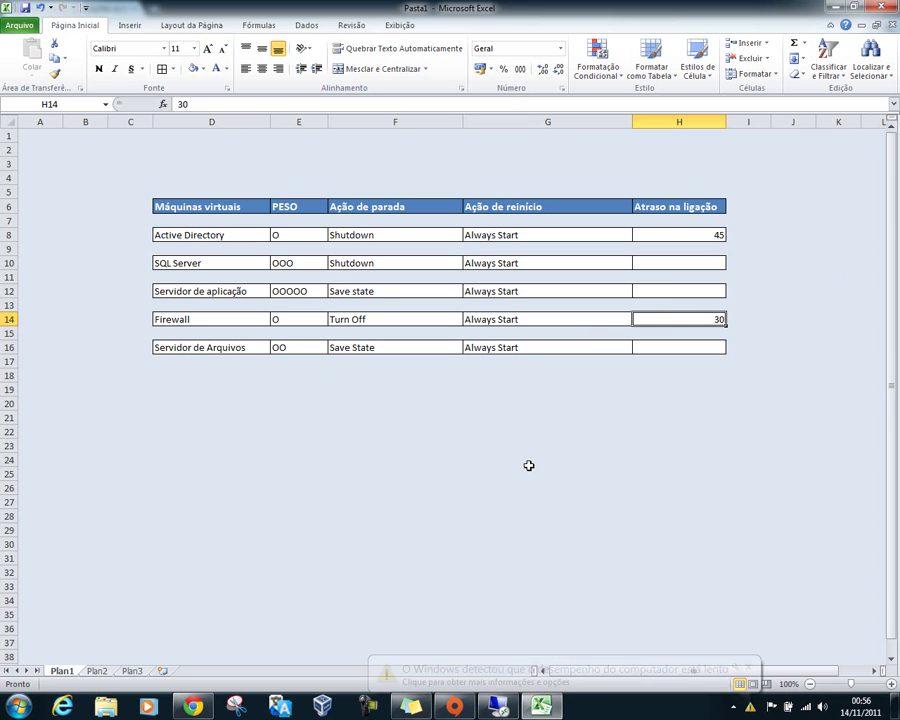
Step: Compare Servidor de Arquivos with SQL Server, and enter 70 as the Atraso na ligação for Servidor de Arquivos
left_click(408, 449)
left_click(197, 346)
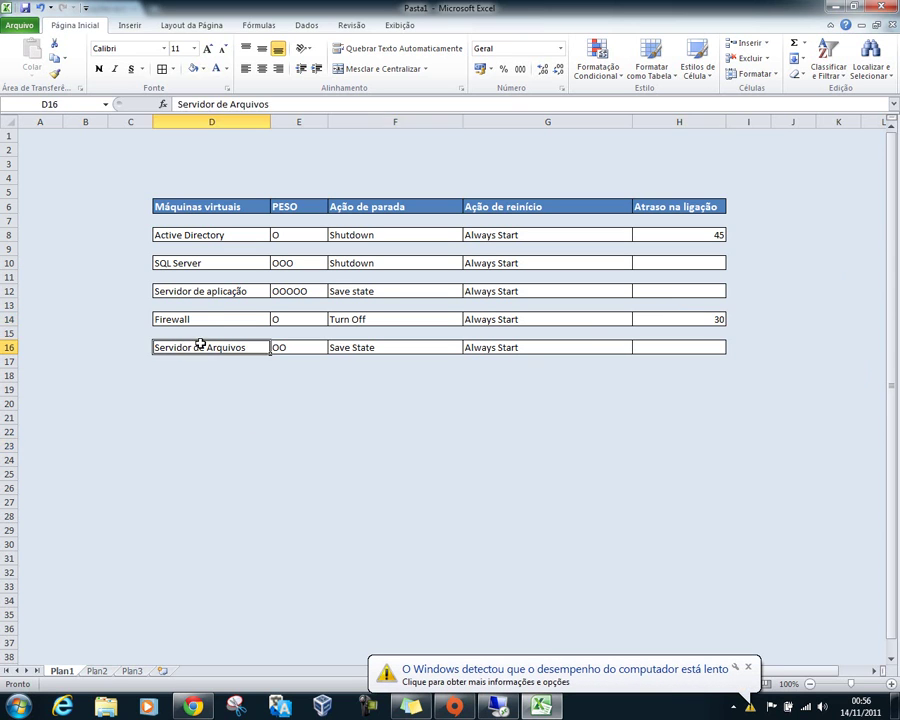
left_click(210, 267)
left_click(191, 348)
left_click(209, 262)
left_click(238, 416)
left_click(684, 345)
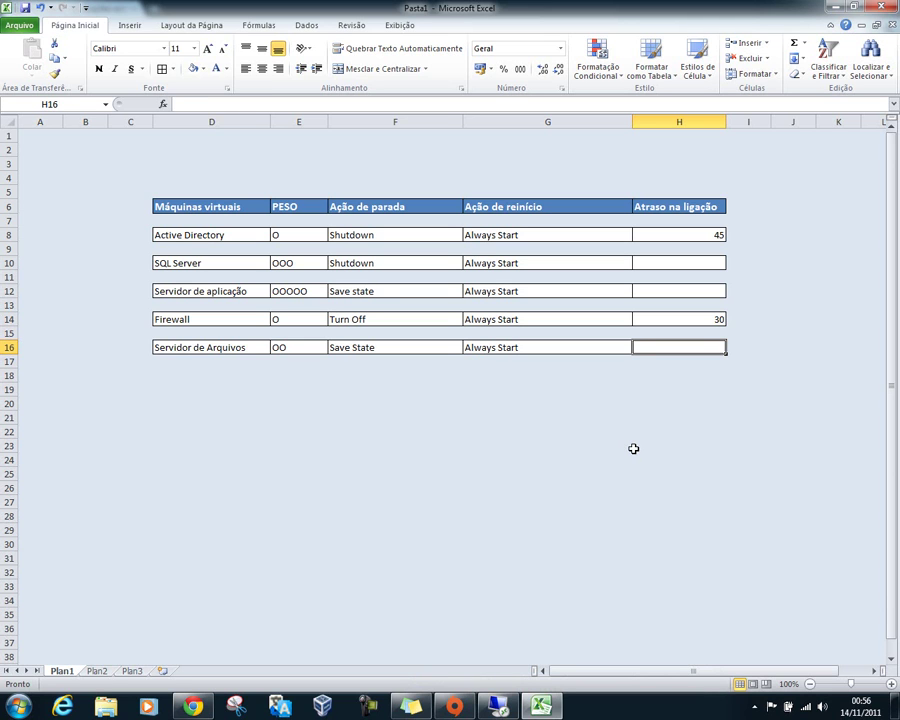
type("70")
key("Return")
key("Up")
Step: Enter the Atraso na ligação values 90 for SQL Server and 180 for Servidor de aplicação
left_click(663, 264)
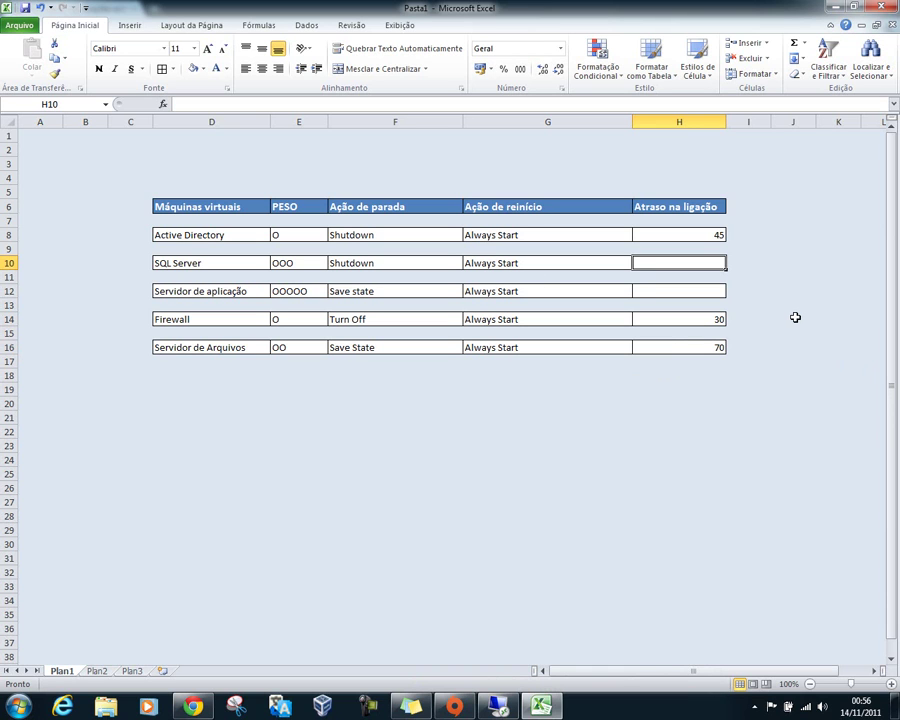
type("90")
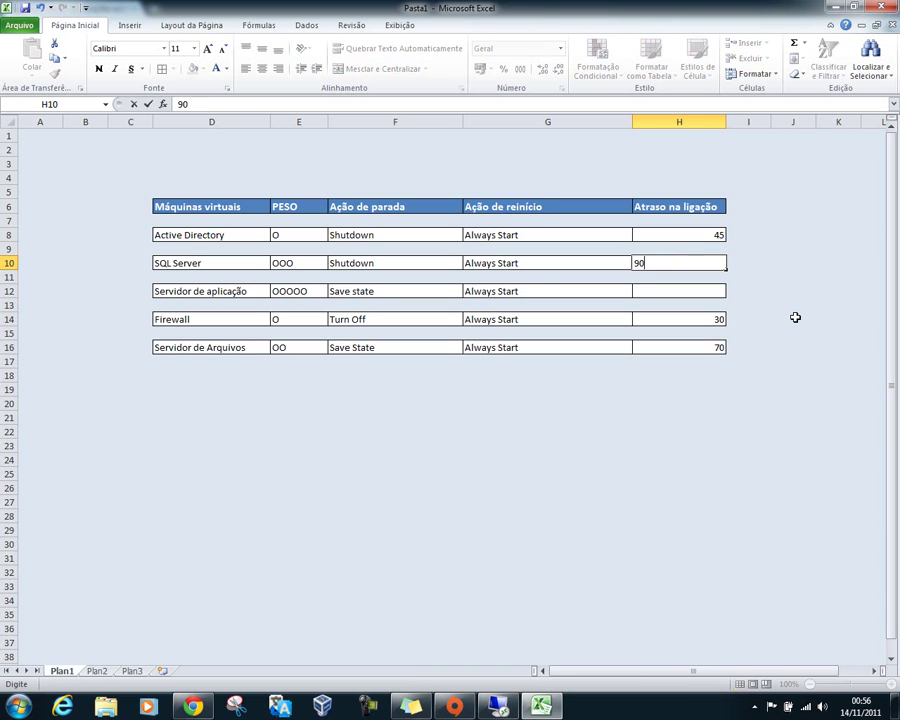
key("Return")
key("Return")
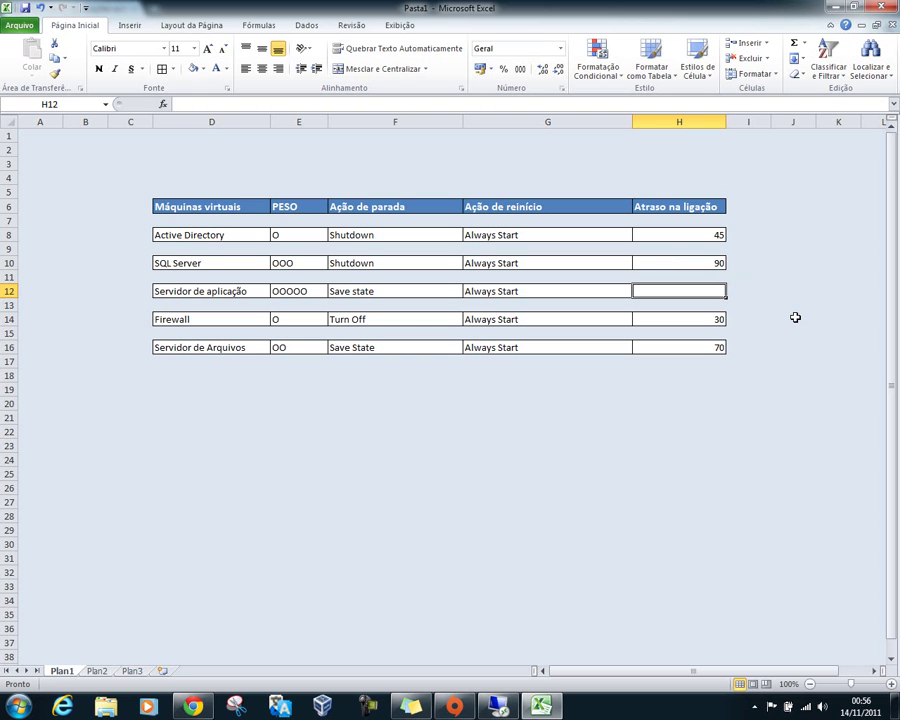
type("180")
key("Return")
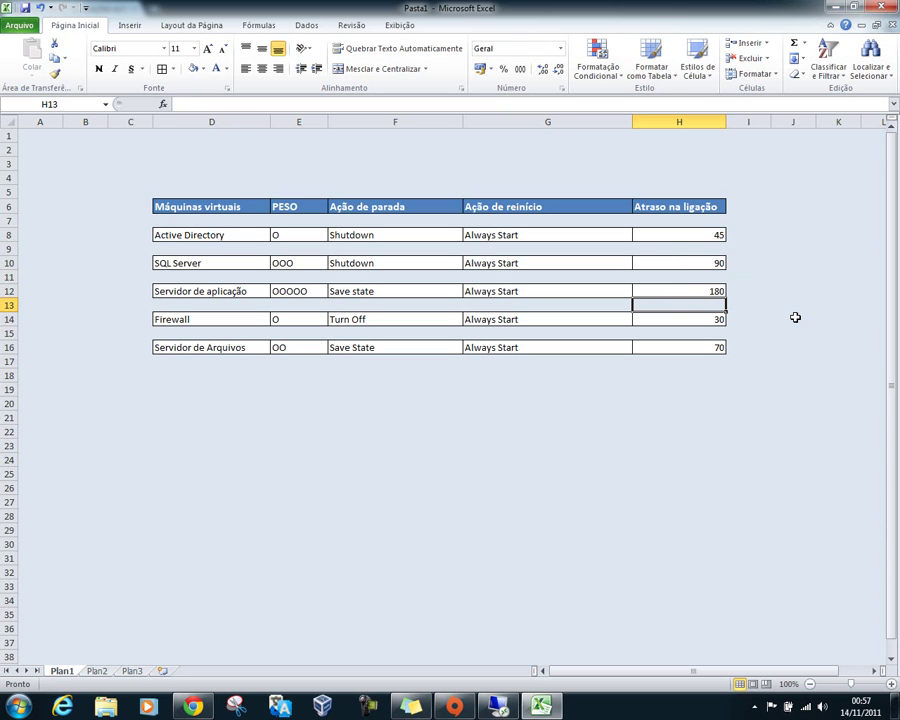
Step: Review the Atraso na ligação values of all the virtual machines
left_click(785, 362)
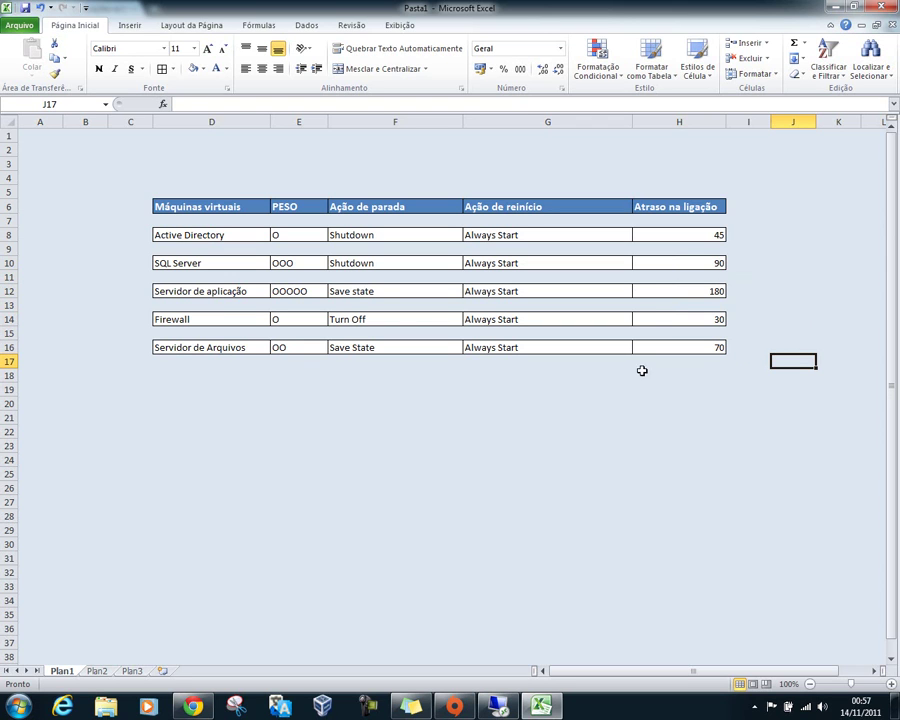
left_click_drag(690, 236, 687, 343)
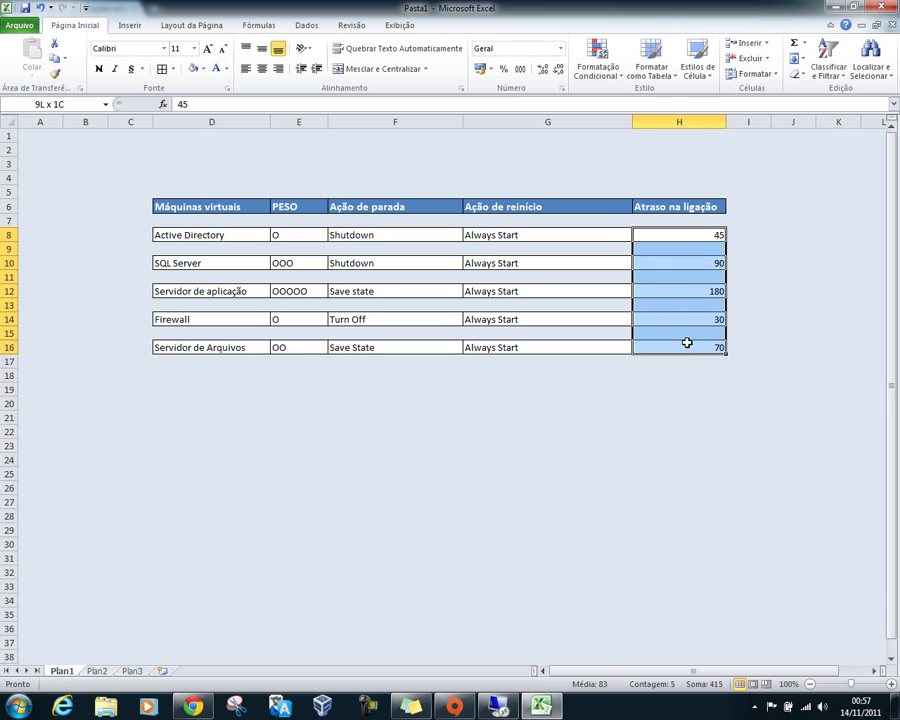
left_click(733, 234)
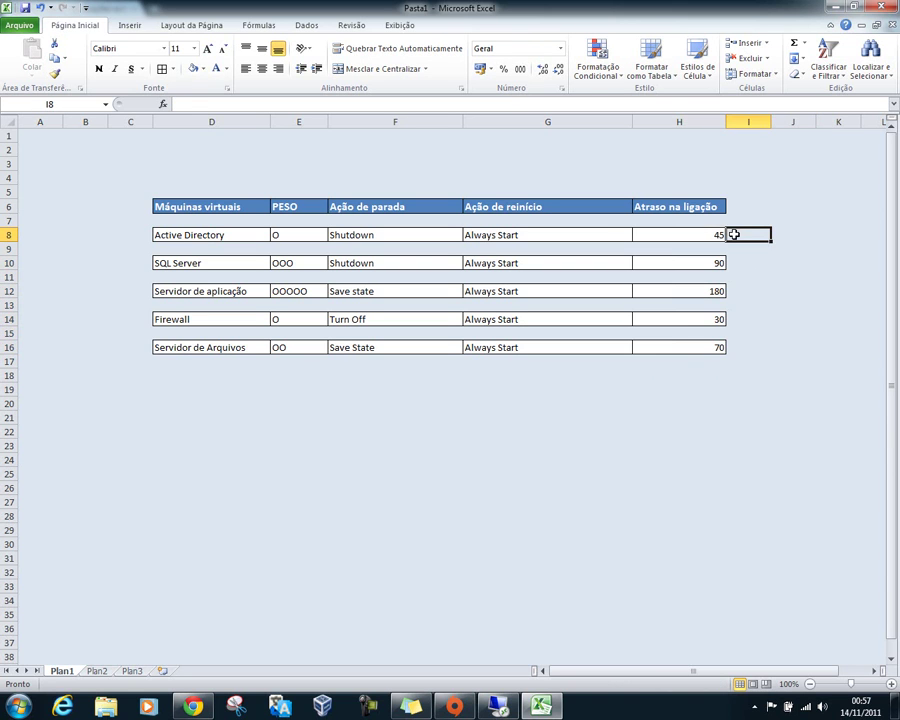
left_click(705, 236)
left_click(697, 262)
left_click(694, 290)
left_click(703, 362)
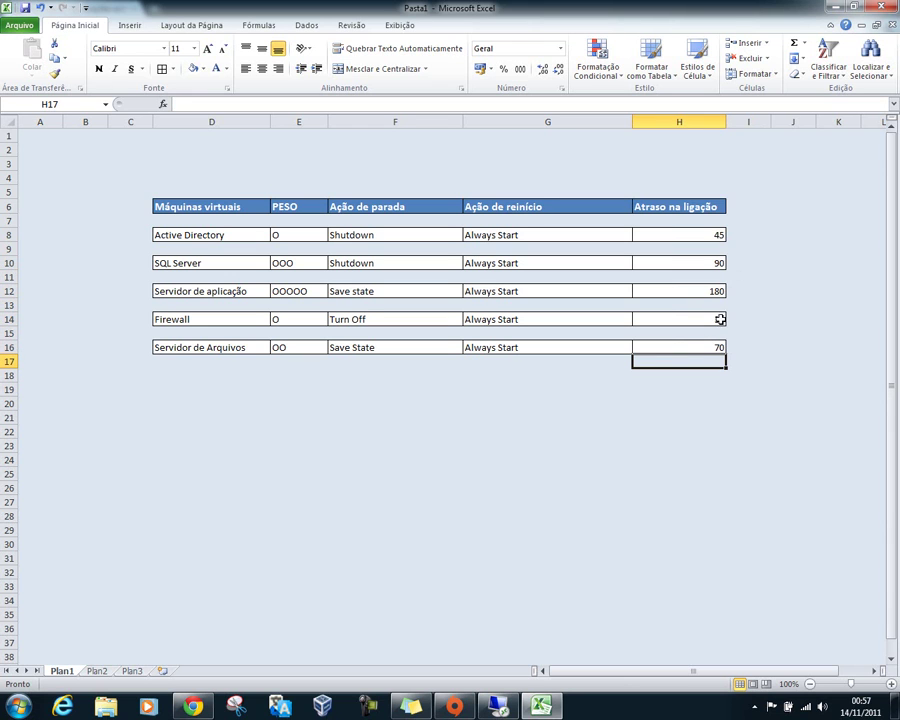
left_click(758, 304)
left_click(744, 222)
left_click(768, 207)
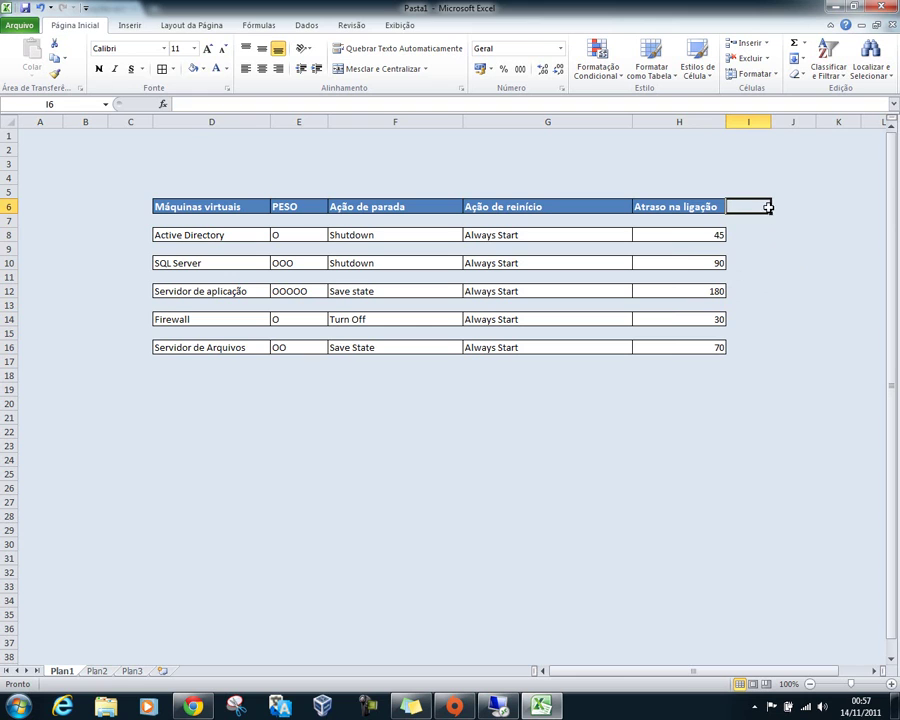
left_click(662, 444)
left_click(428, 406)
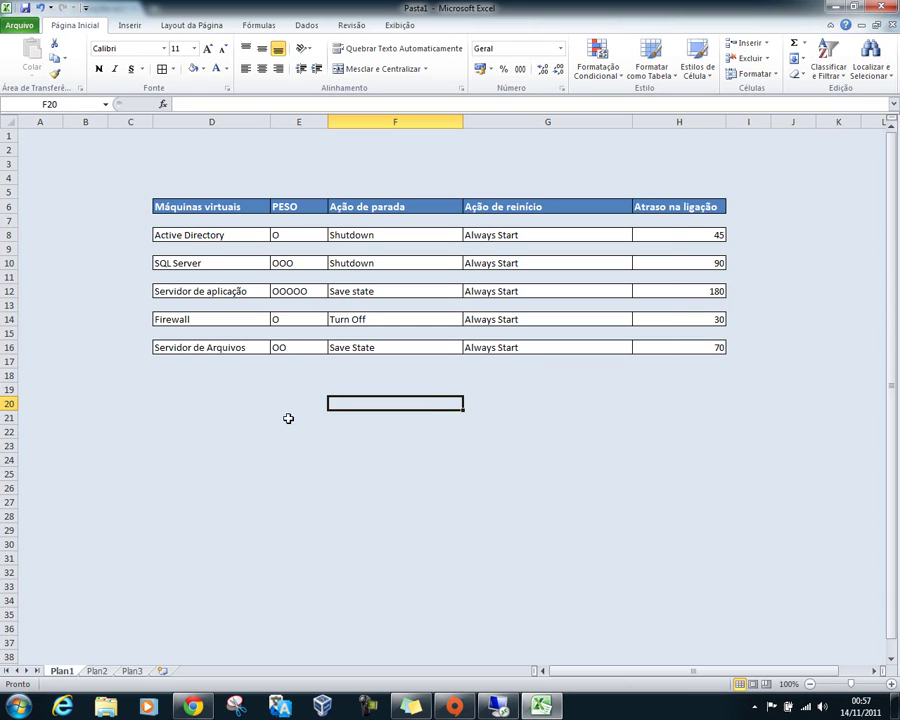
left_click(215, 402)
left_click(217, 388)
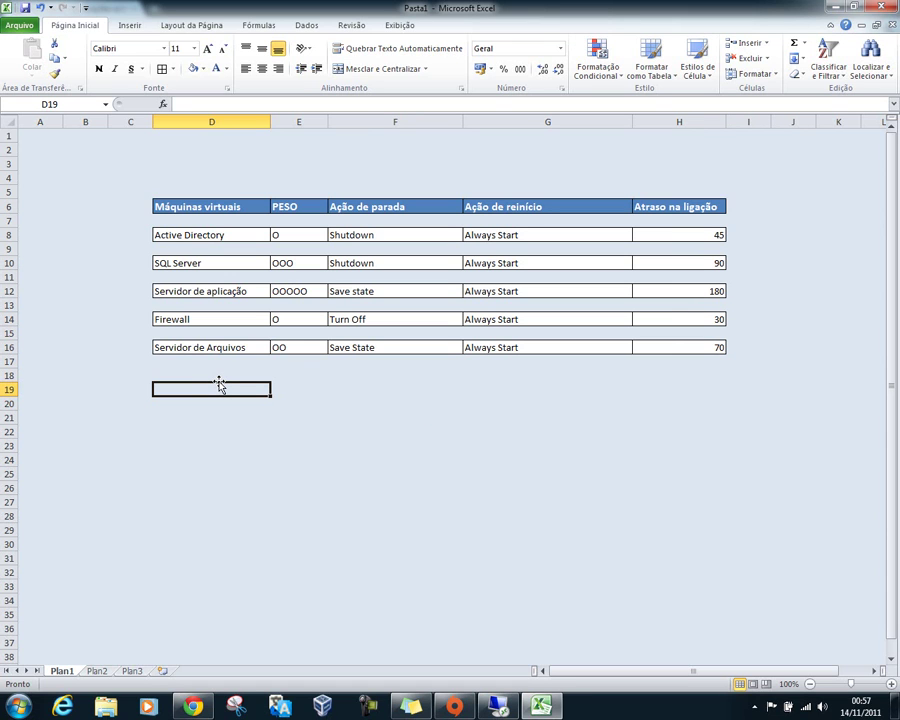
Step: Review each virtual machine's Ação de parada, followed by the Ação de reinício and Atraso na ligação columns
left_click(356, 290)
left_click(355, 347)
left_click(352, 319)
left_click(352, 263)
left_click(352, 235)
left_click(401, 430)
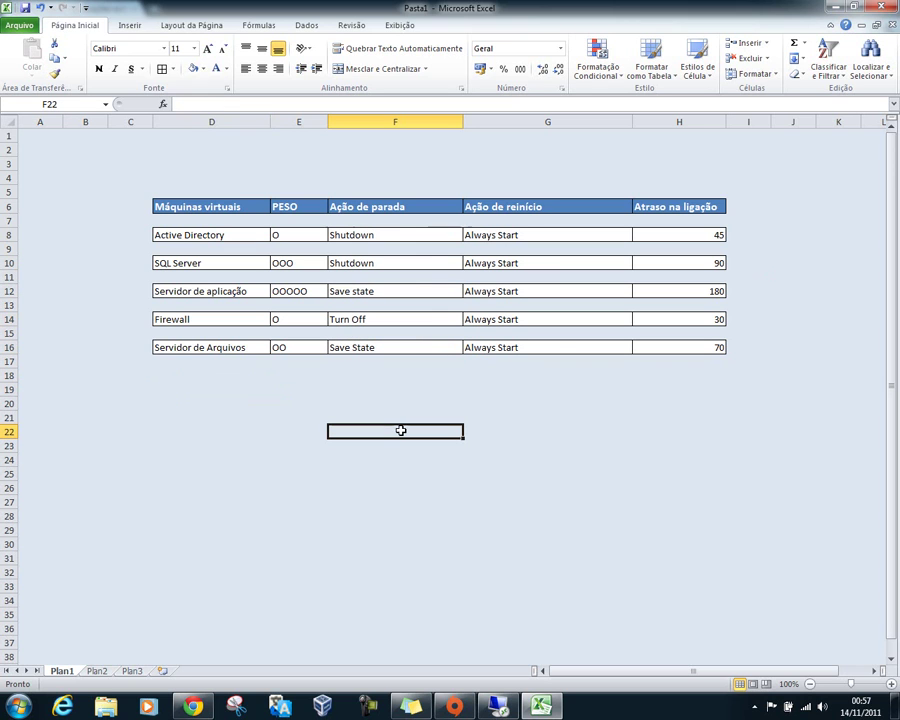
left_click_drag(530, 235, 526, 348)
left_click(676, 391)
left_click_drag(706, 350, 698, 234)
left_click(688, 372)
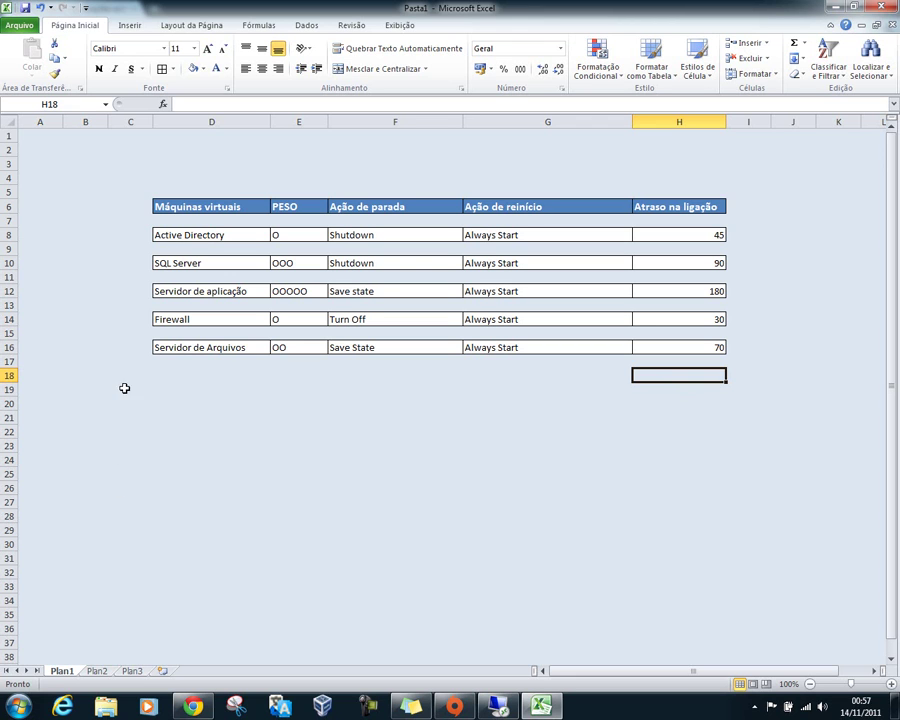
left_click(396, 470)
left_click(669, 486)
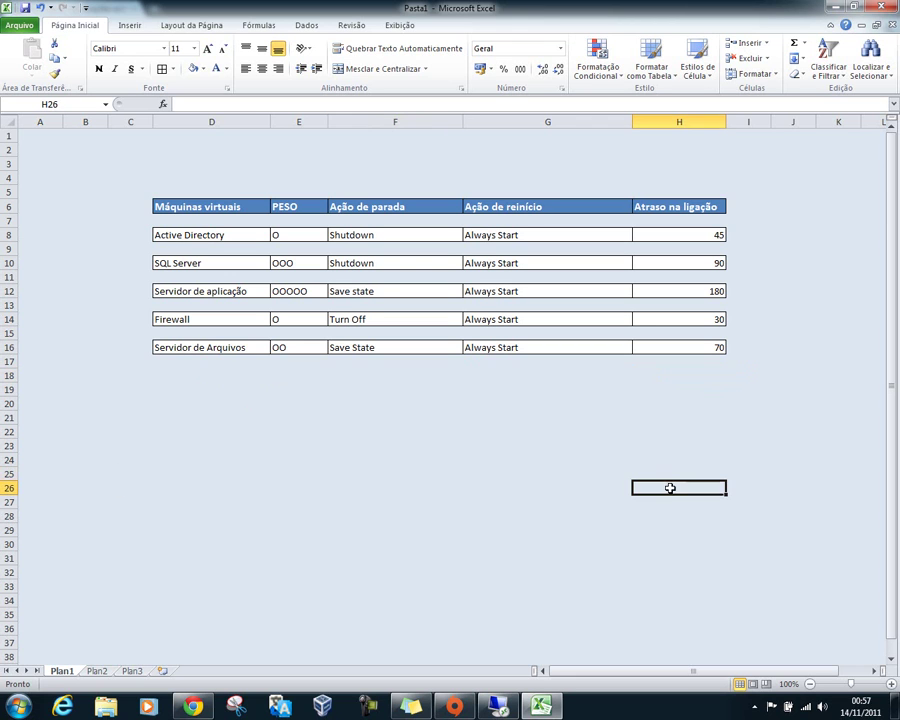